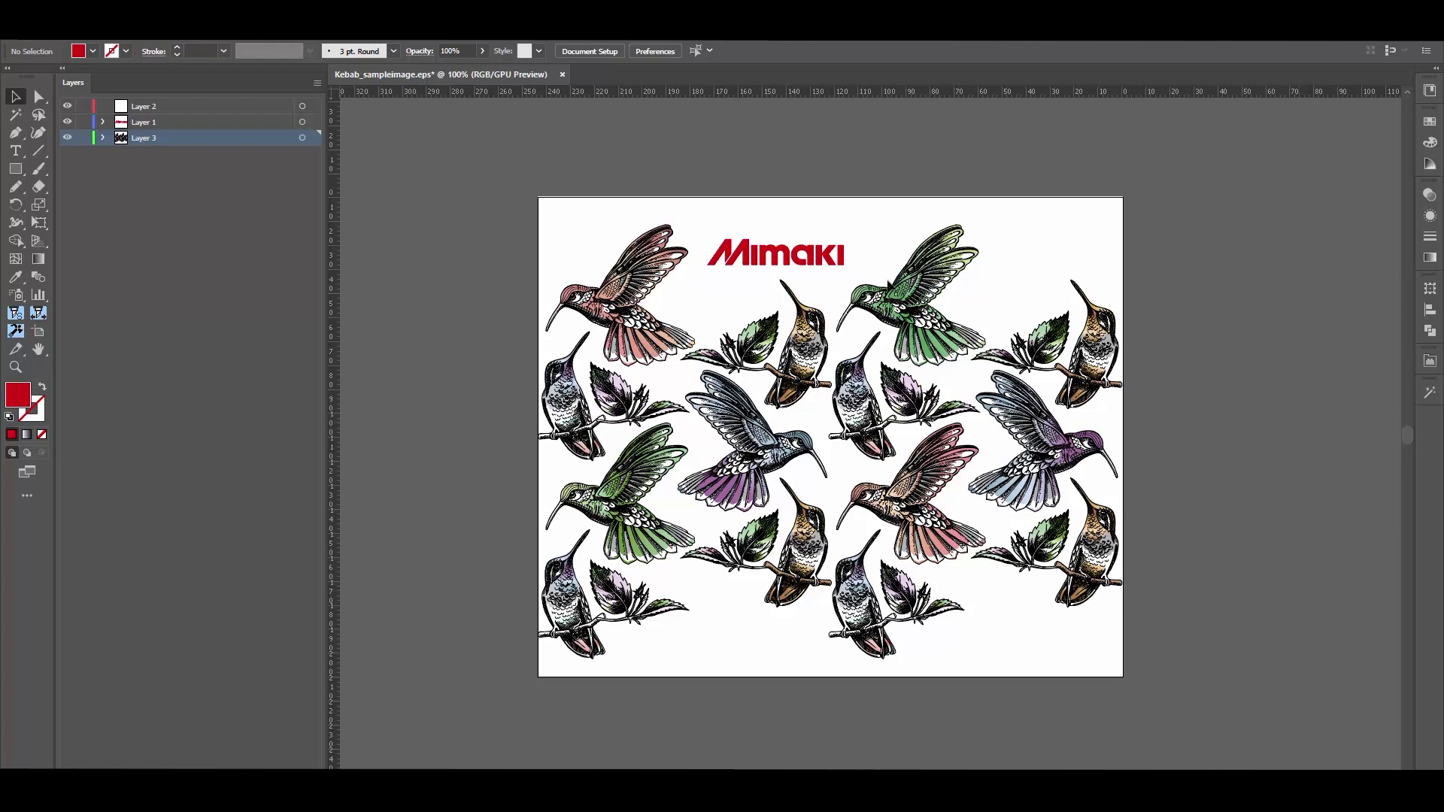
left_click(799, 338)
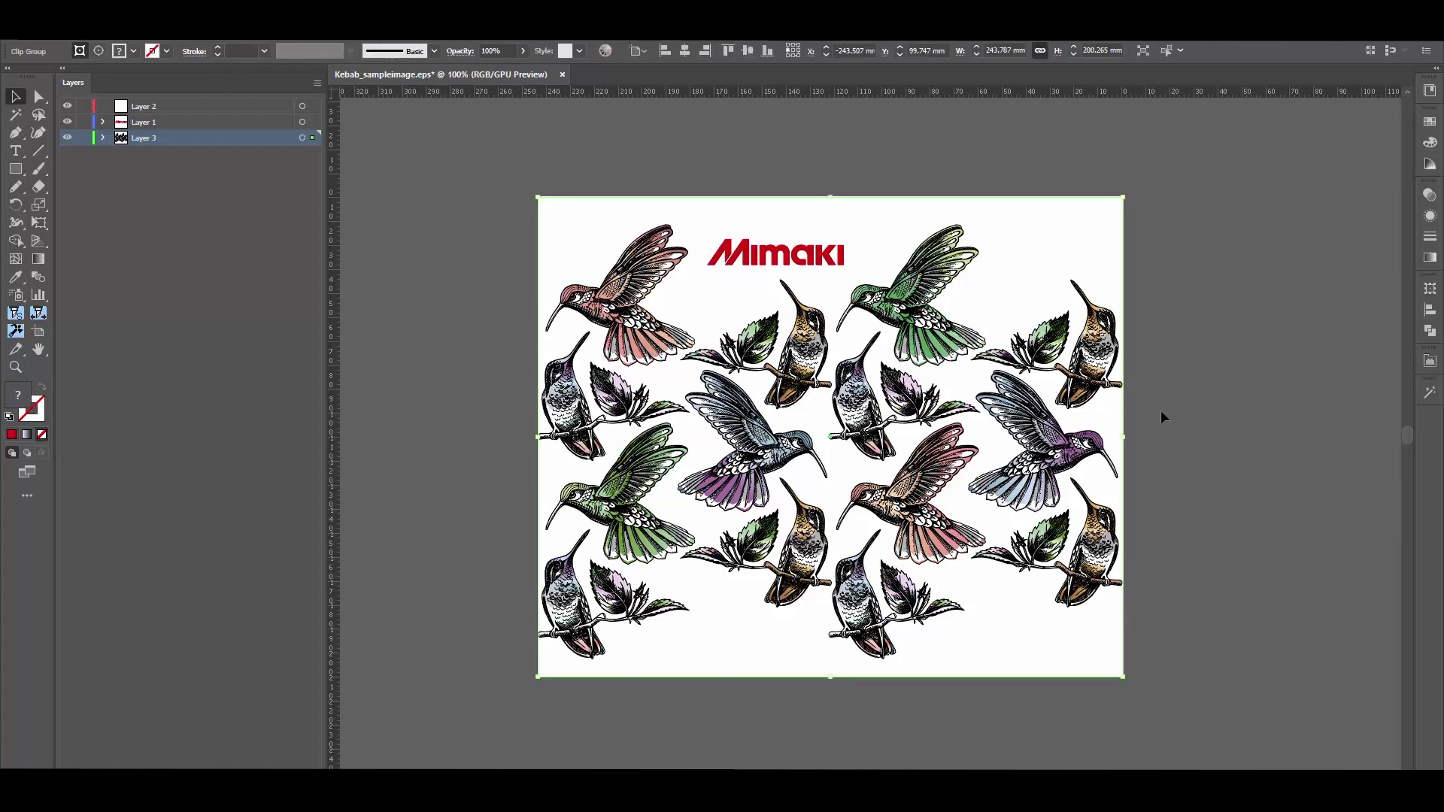
key("z")
left_click(1121, 387)
left_click(887, 432)
left_click(867, 445)
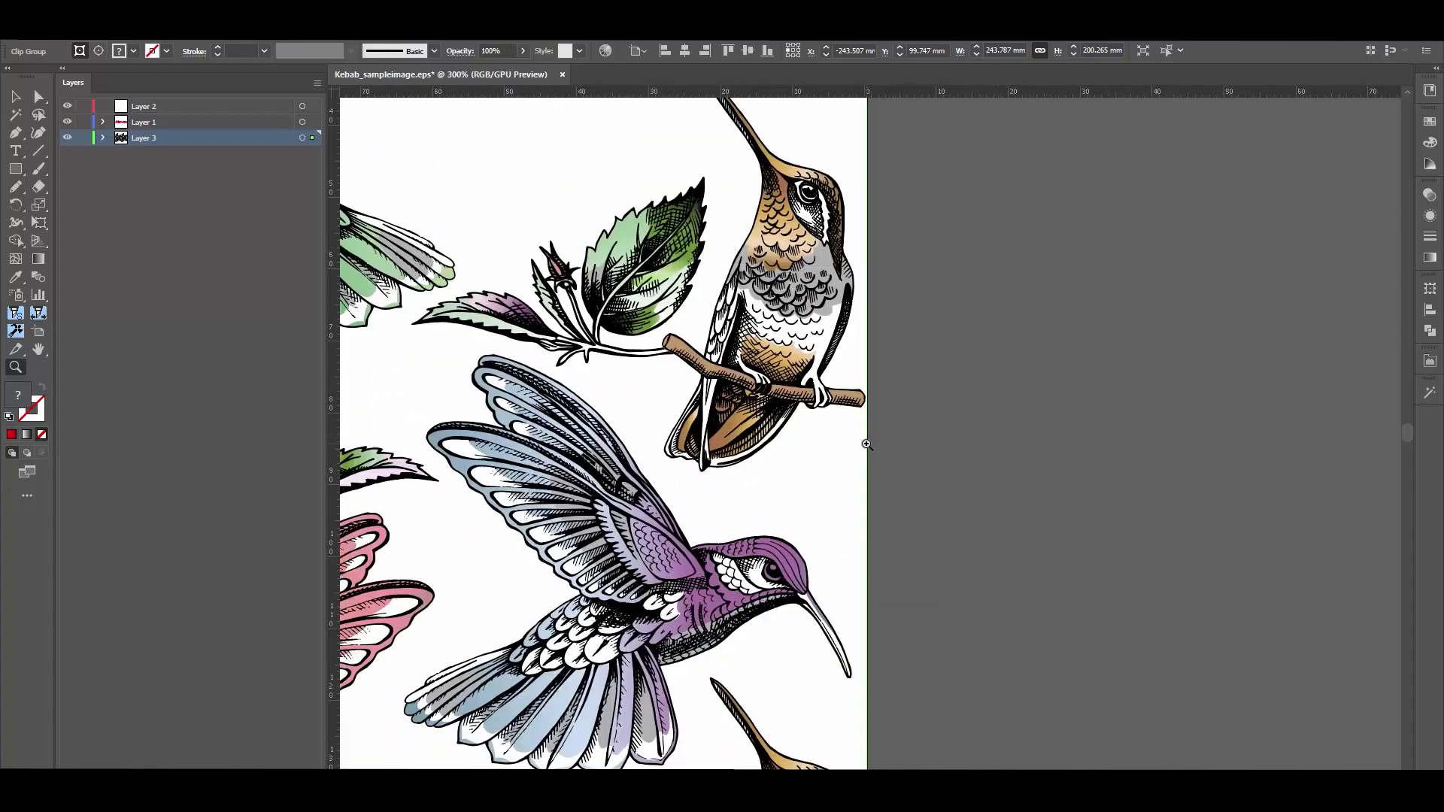
left_click(856, 415)
left_click(899, 440)
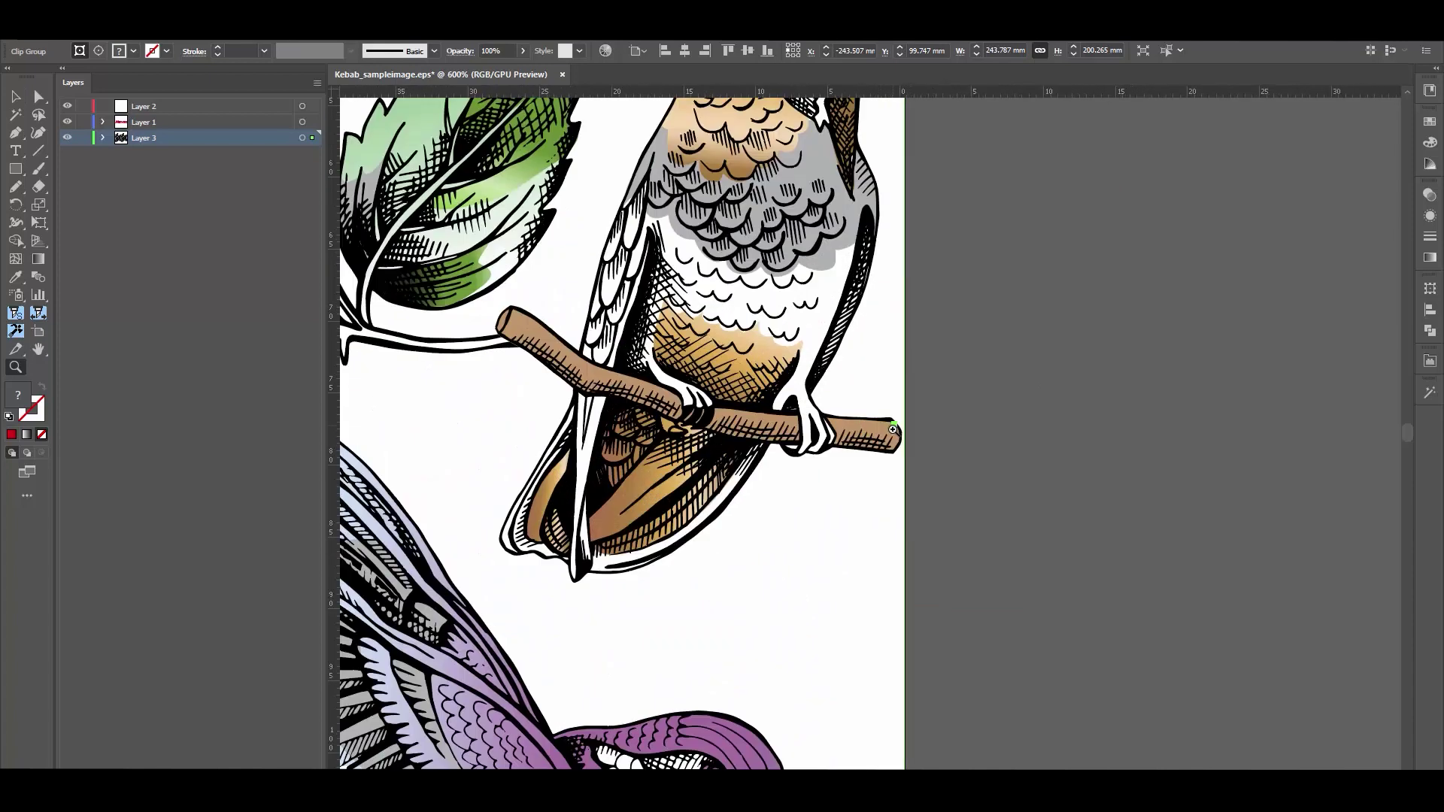
scroll(899, 451, "left", 20)
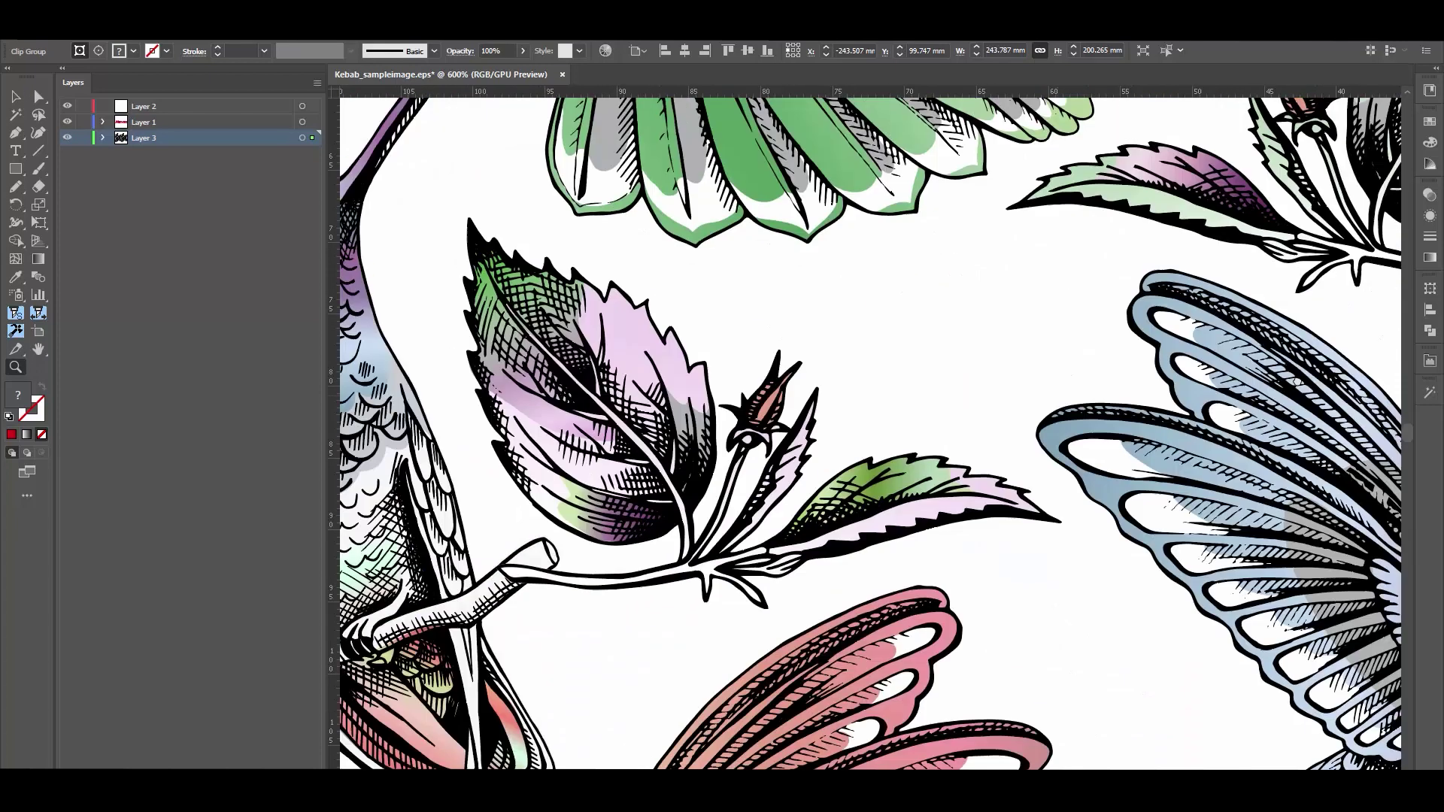
scroll(765, 397, "left", 11)
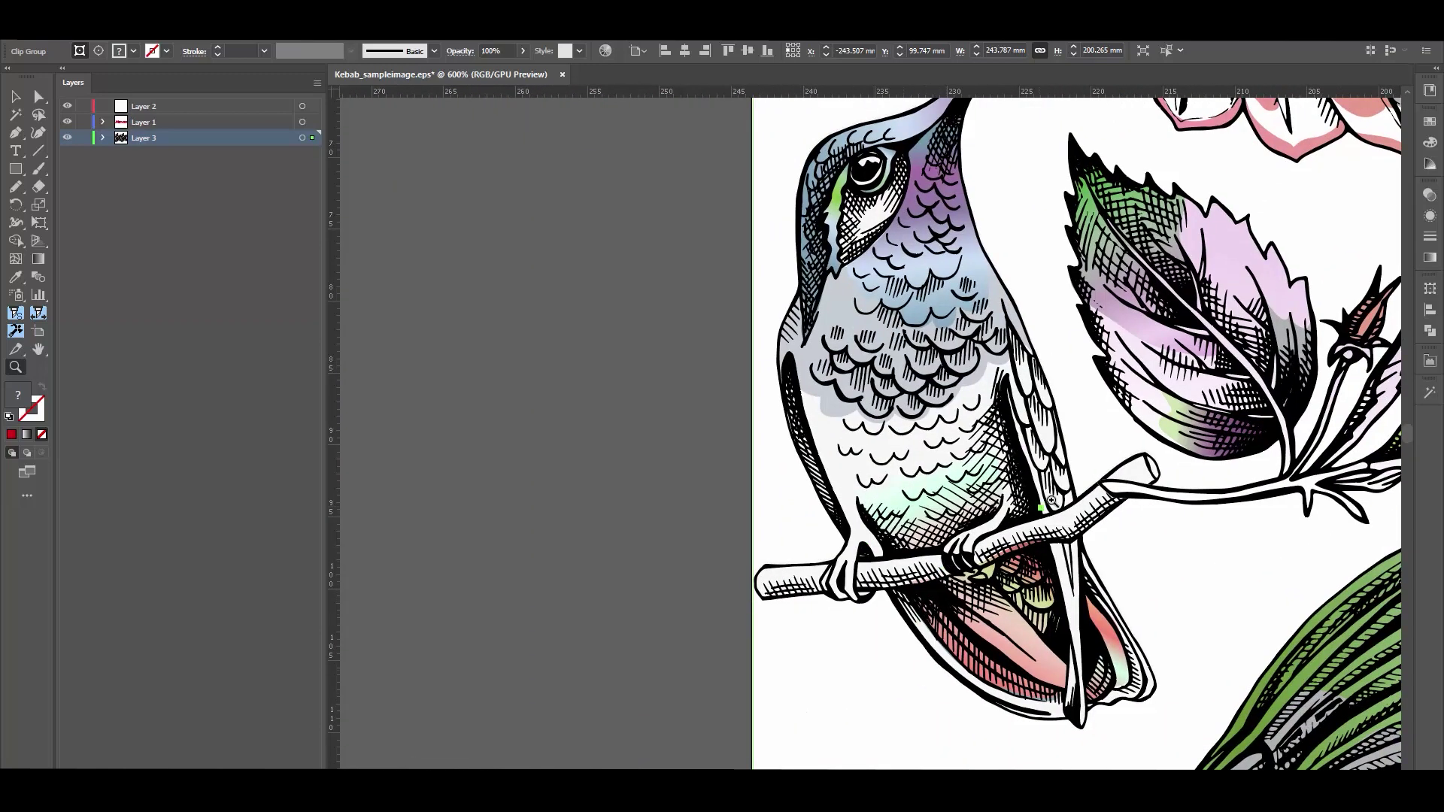
key("ctrl+1")
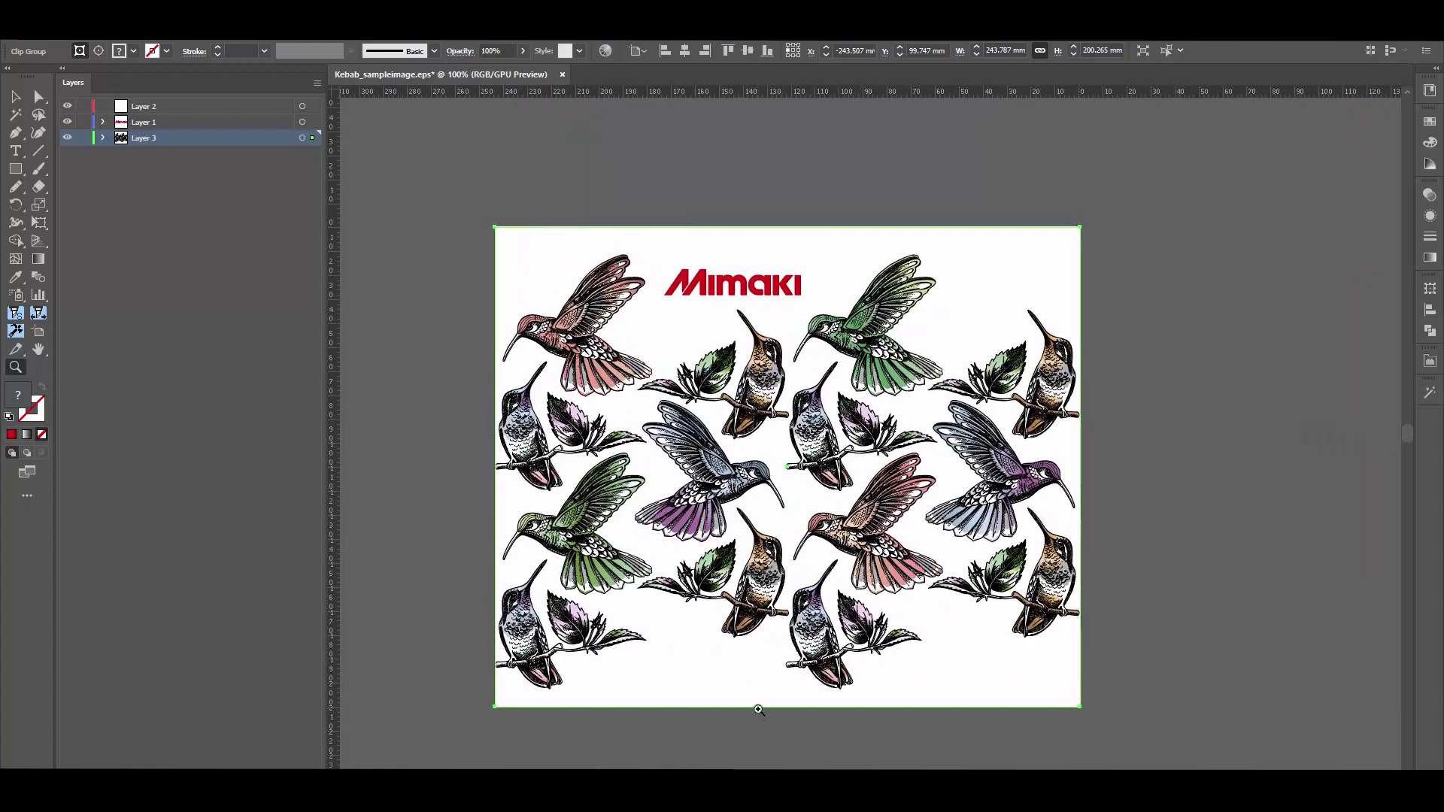
scroll(784, 472, "down", 1)
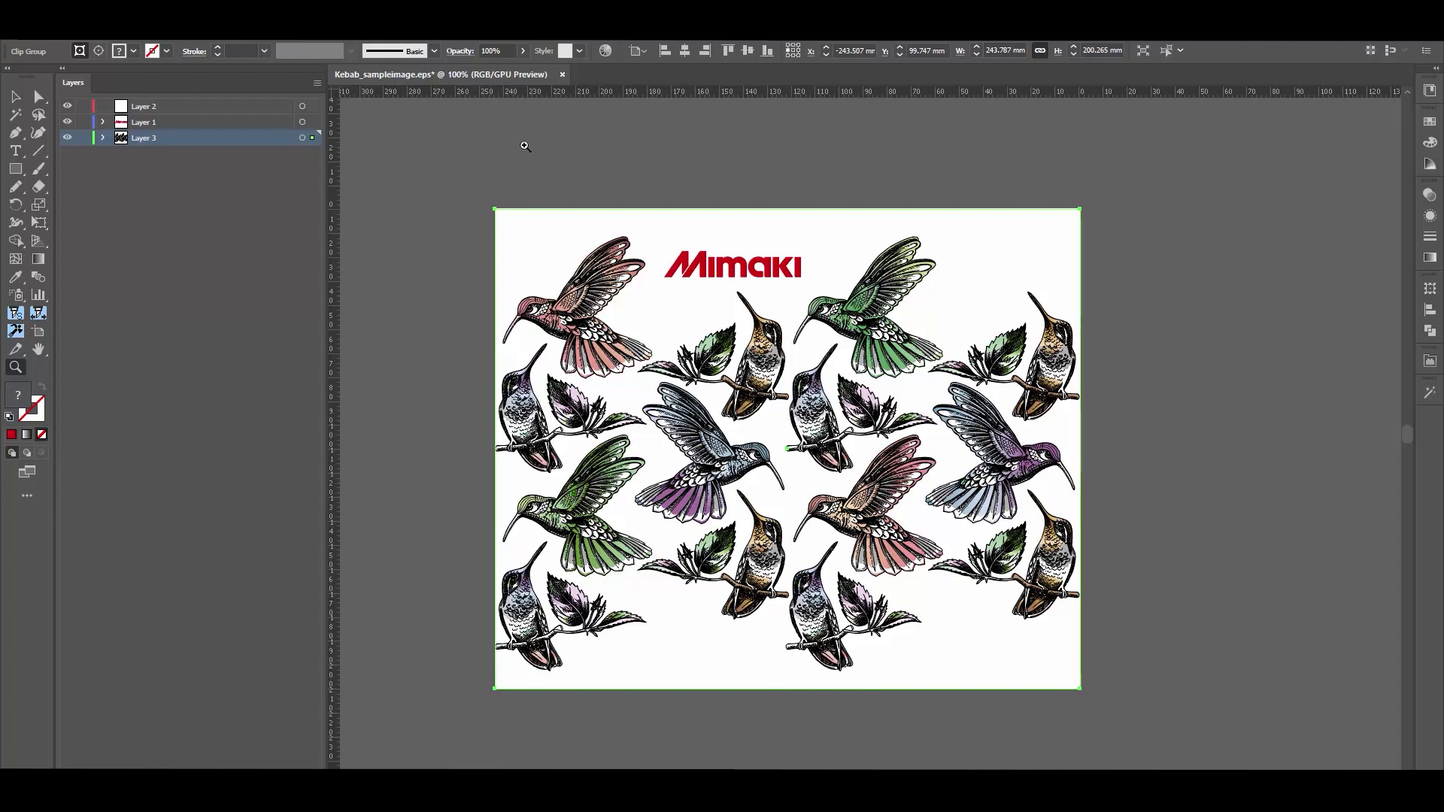
Deselect the artwork and enter artboard editing from Document Setup to check the artboard width
key("v")
left_click(523, 159)
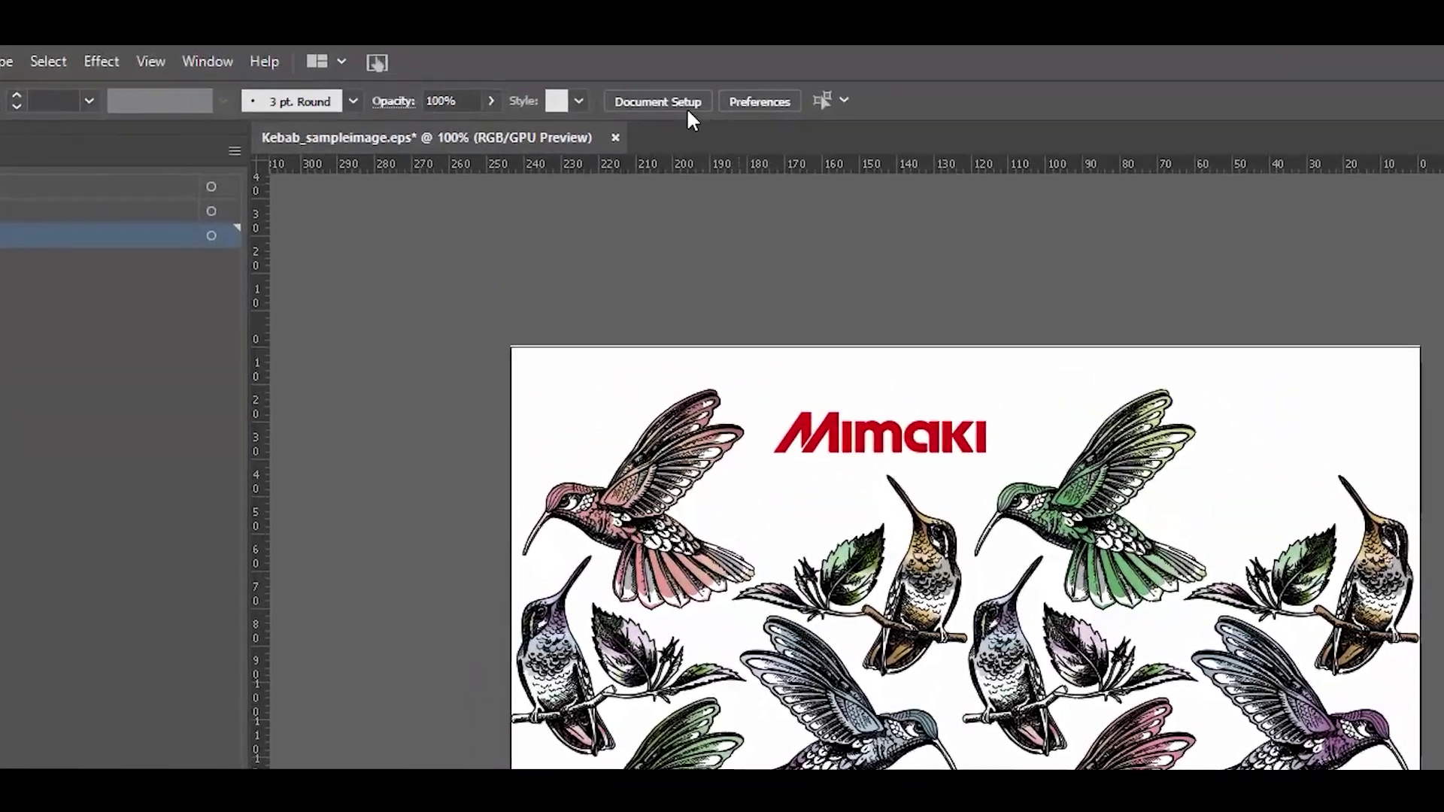
left_click(662, 85)
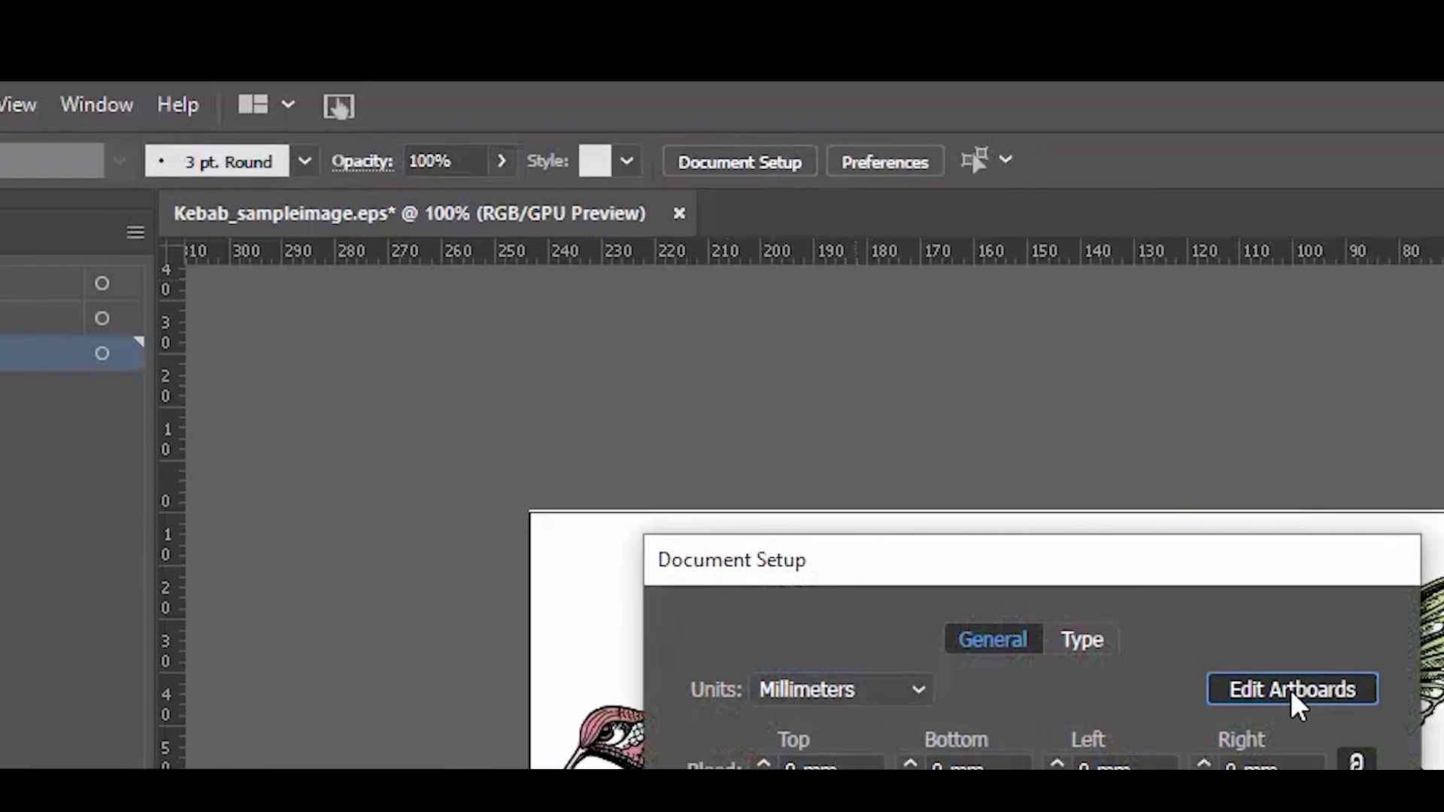
left_click(1231, 636)
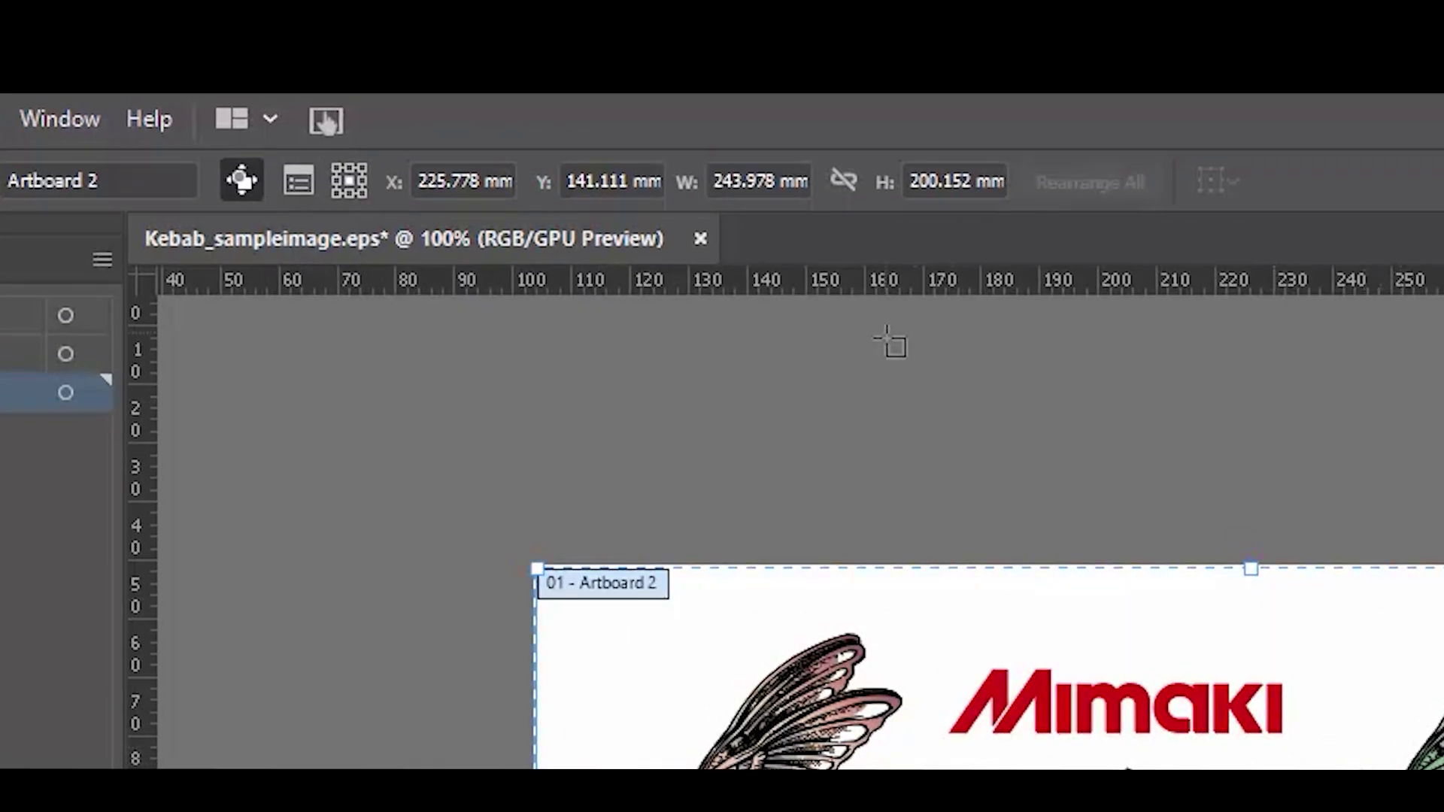
left_click(712, 170)
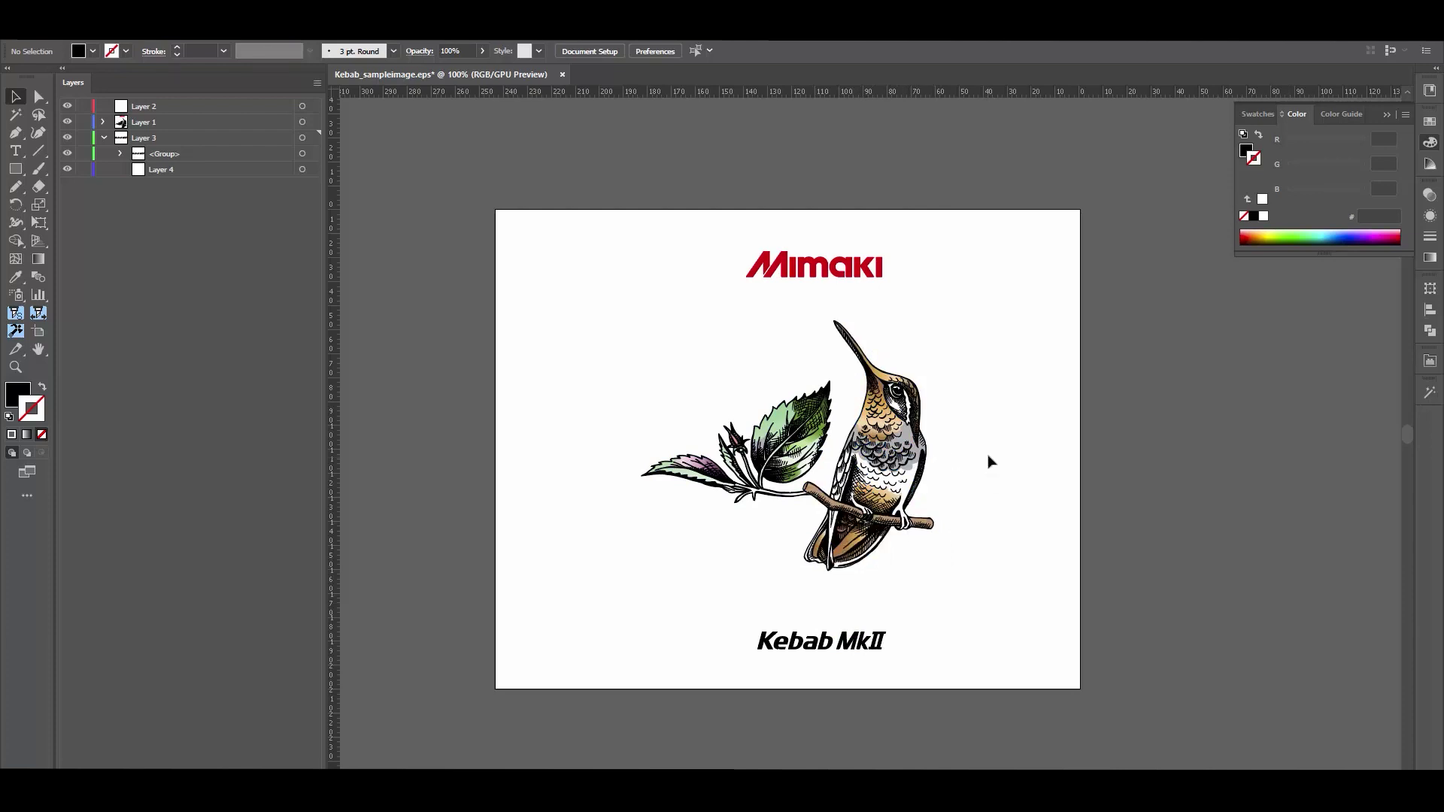
key("ctrl+a")
left_click(624, 50)
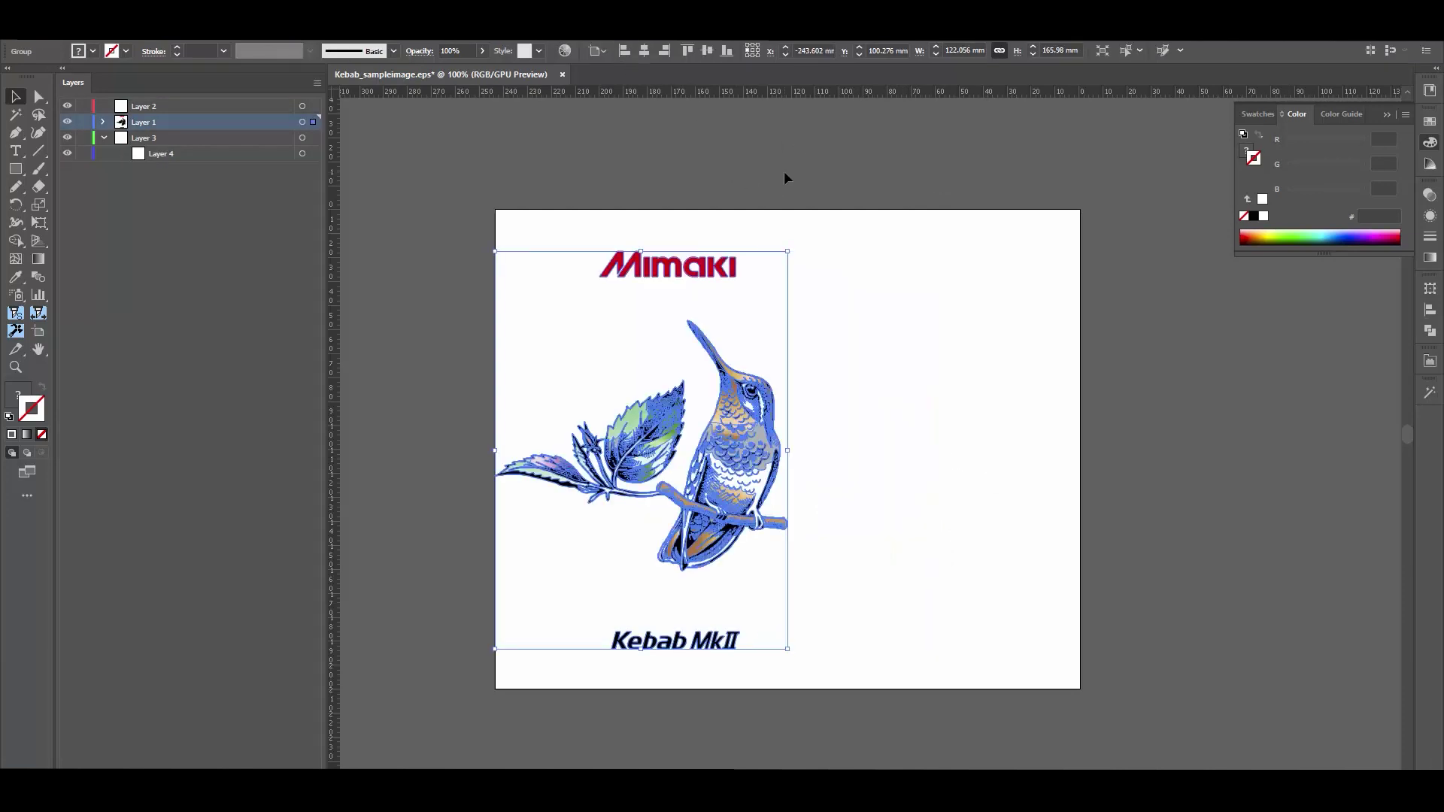
left_click(784, 177)
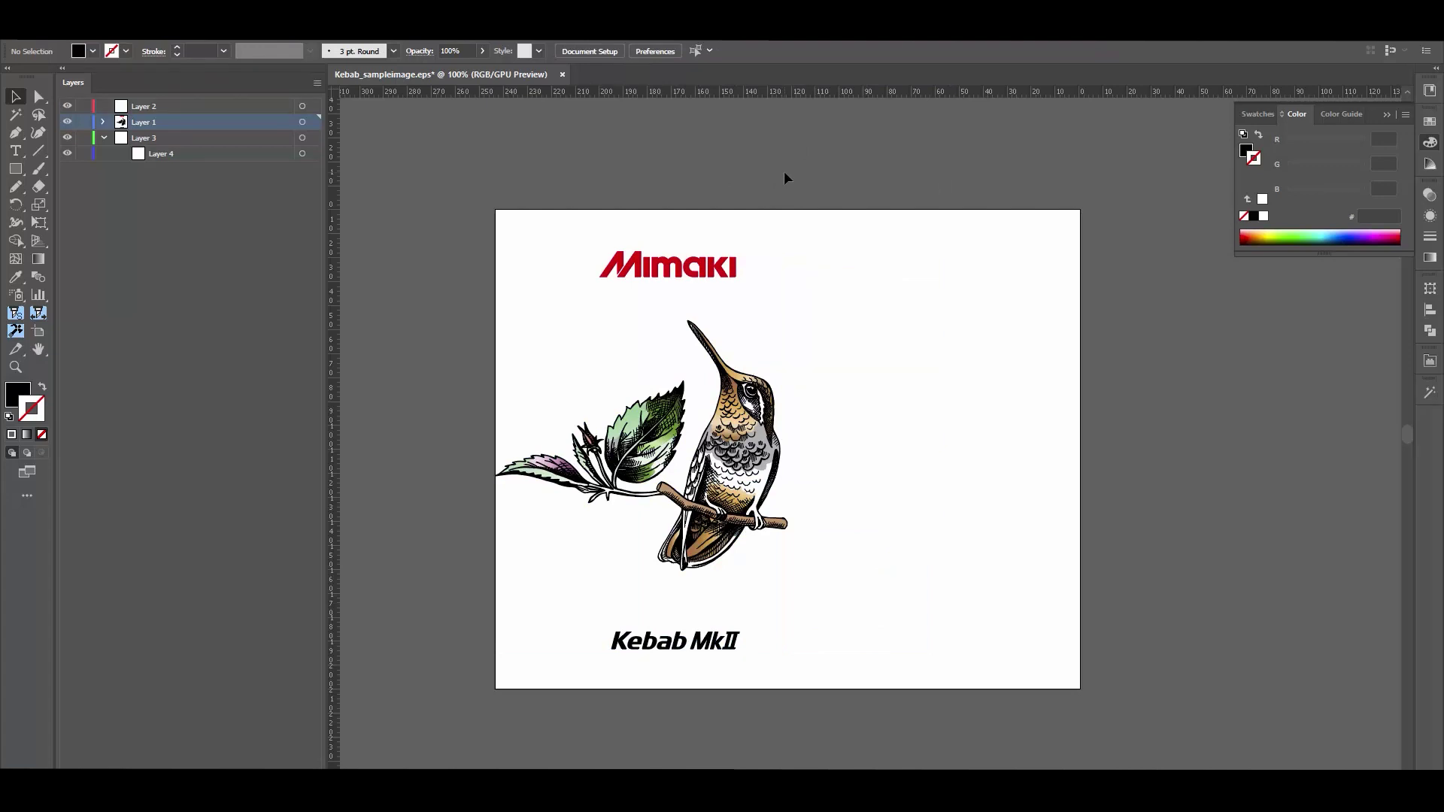
left_click(589, 51)
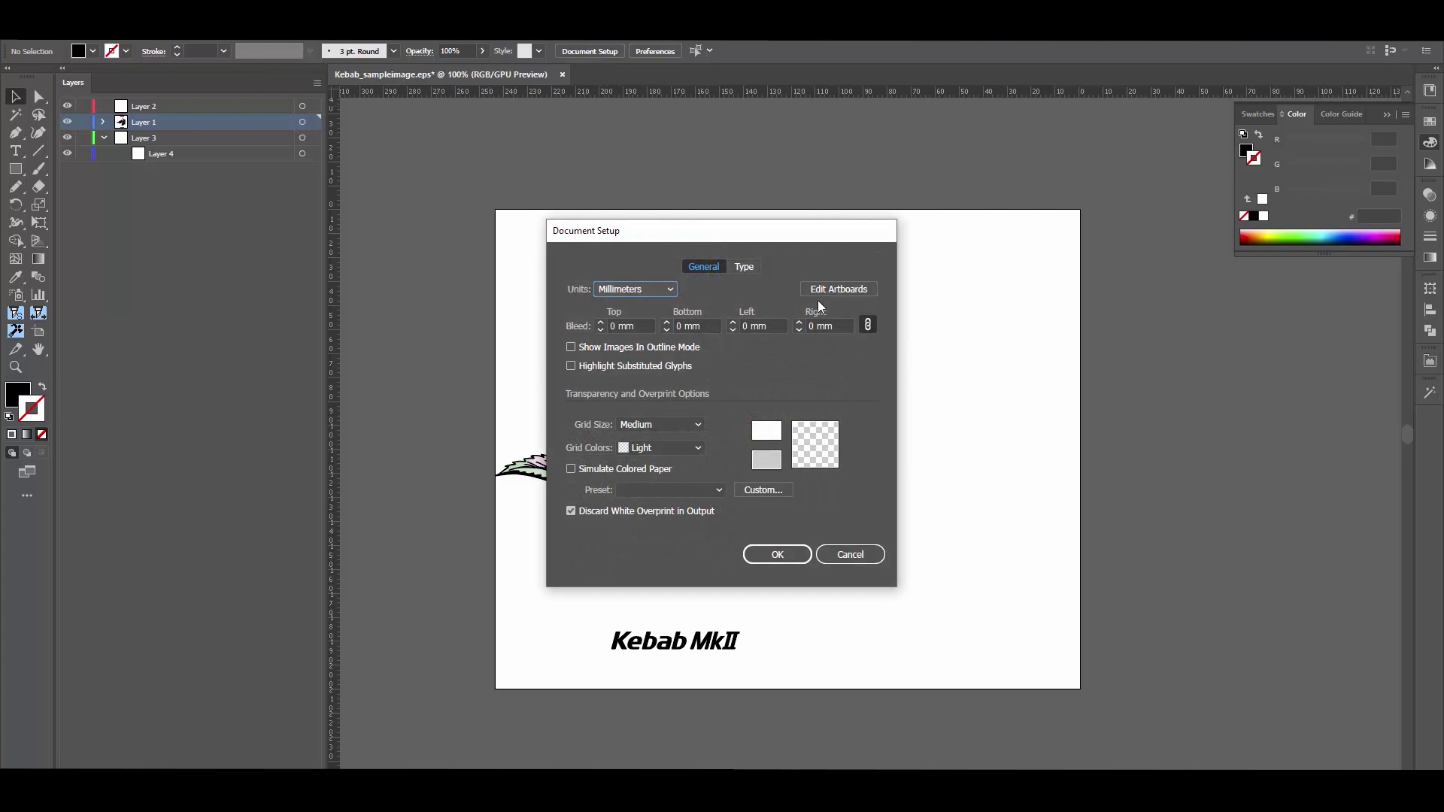
left_click(865, 289)
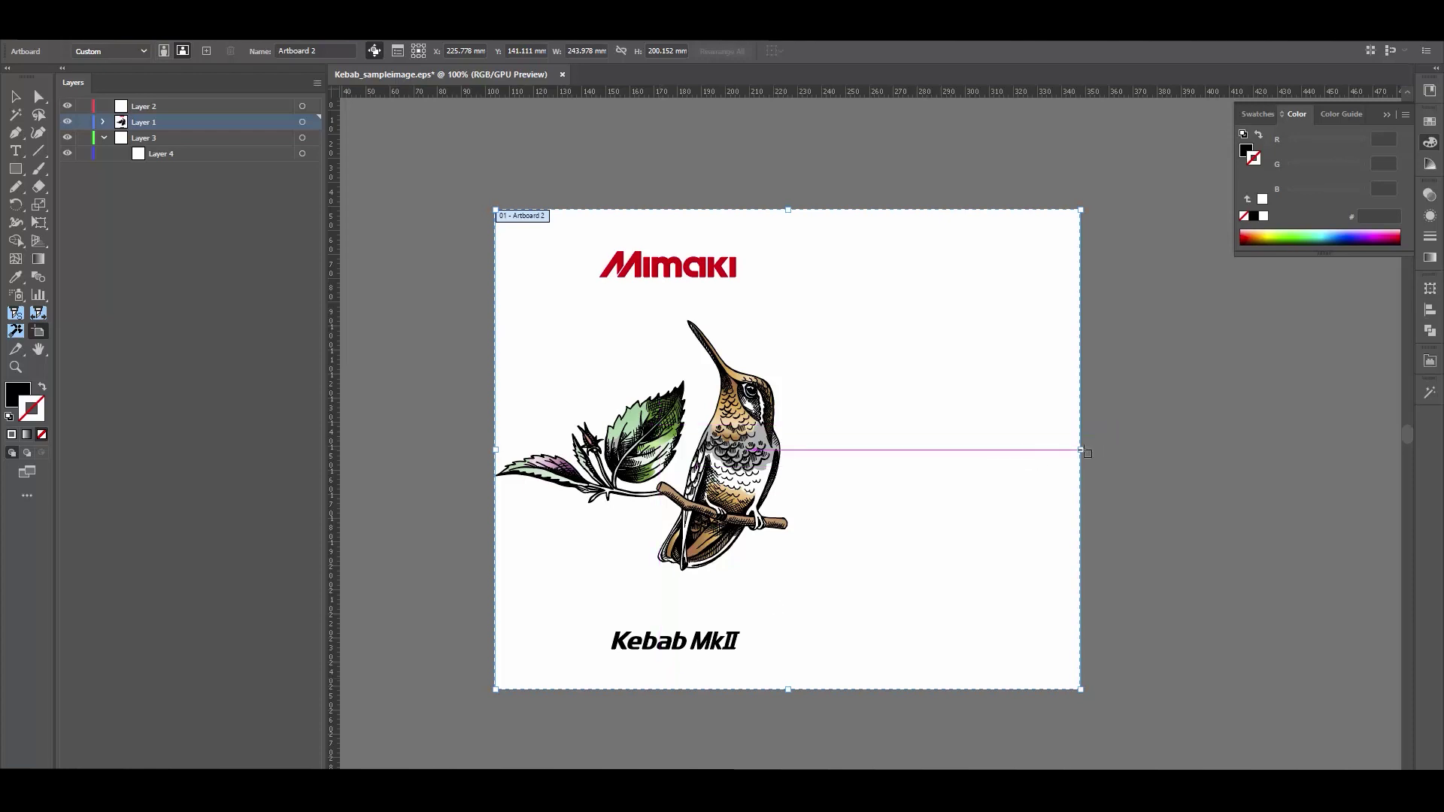
left_click_drag(1081, 450, 789, 466)
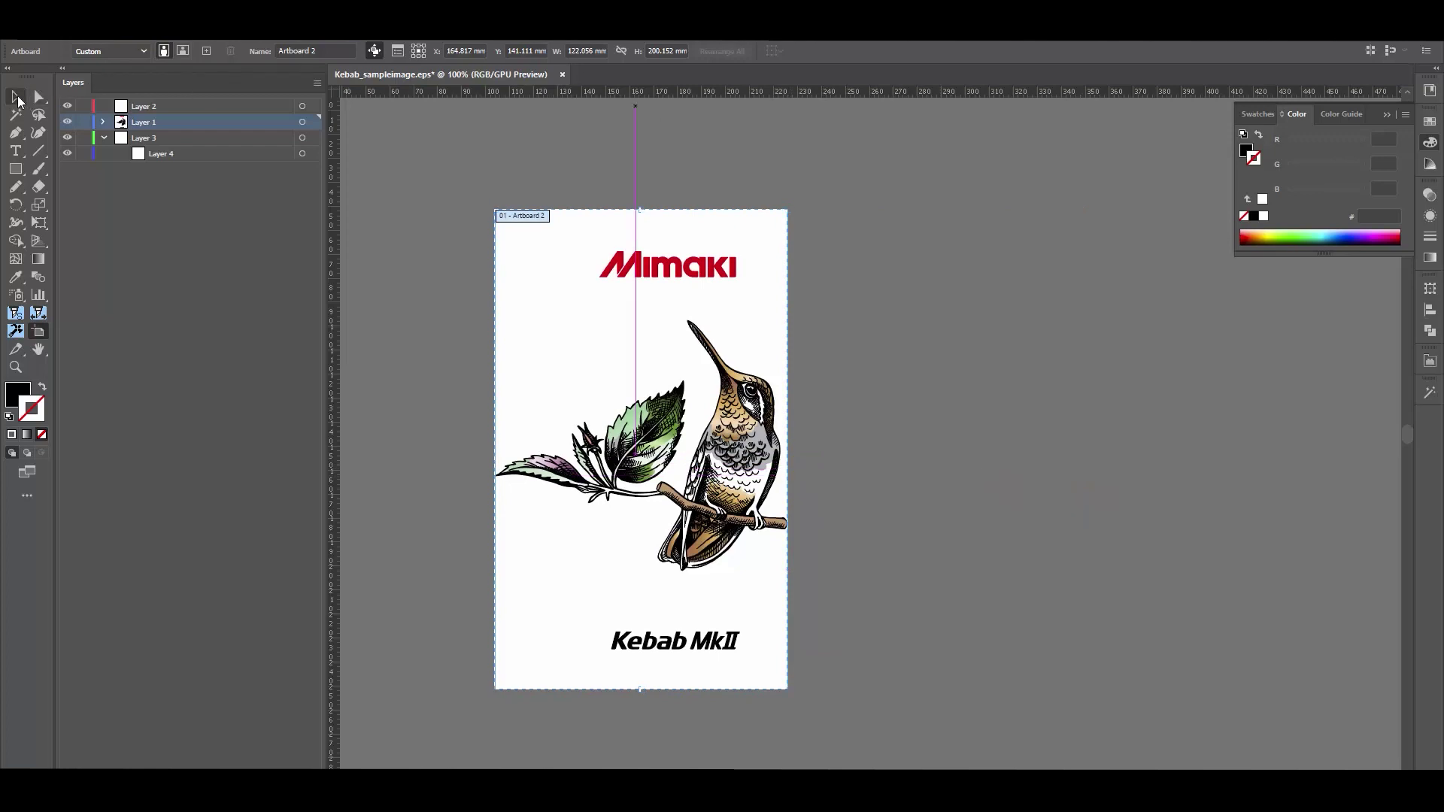
left_click(15, 96)
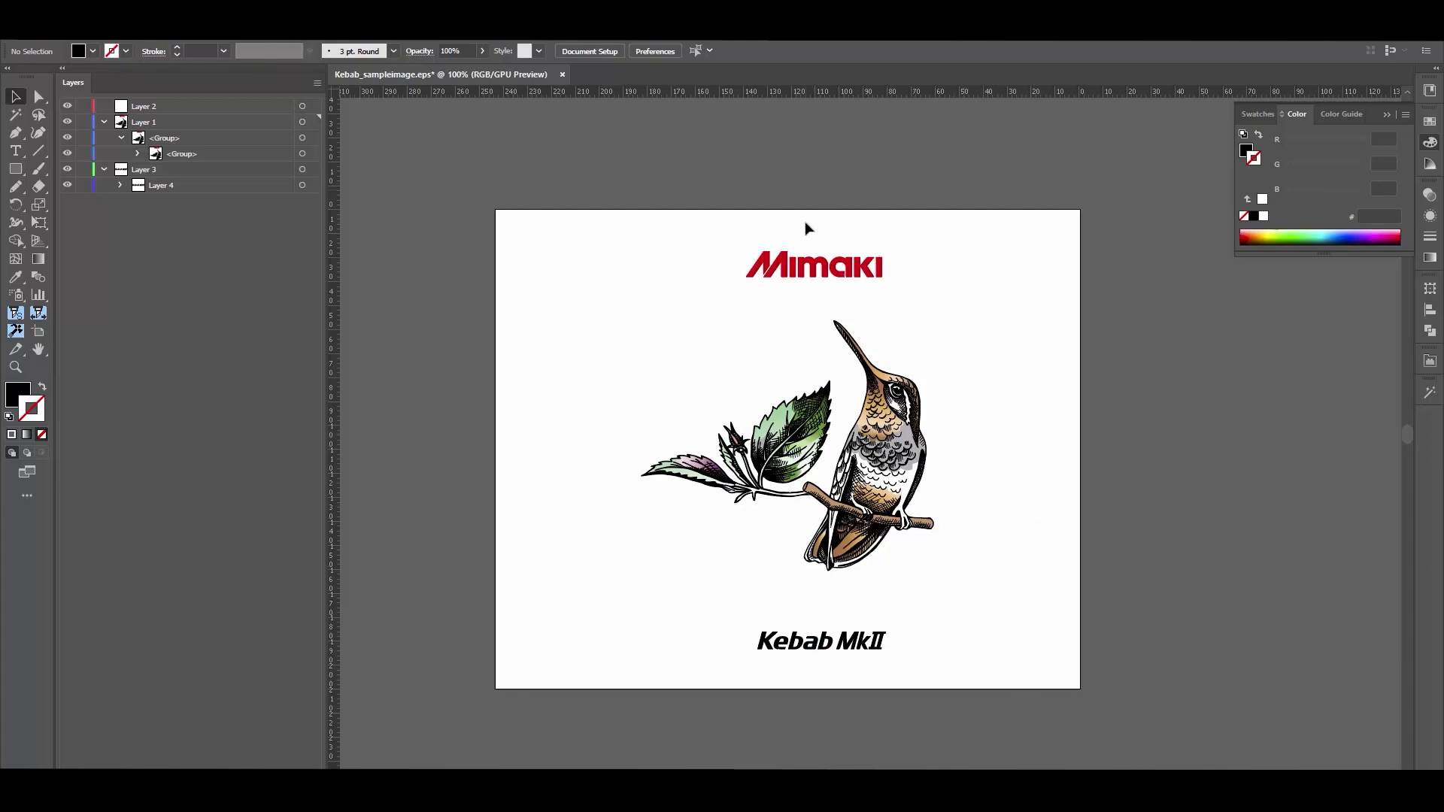
Centre the hummingbird and logo horizontally and slide the Kebab MkII text far left
left_click_drag(805, 223, 865, 435)
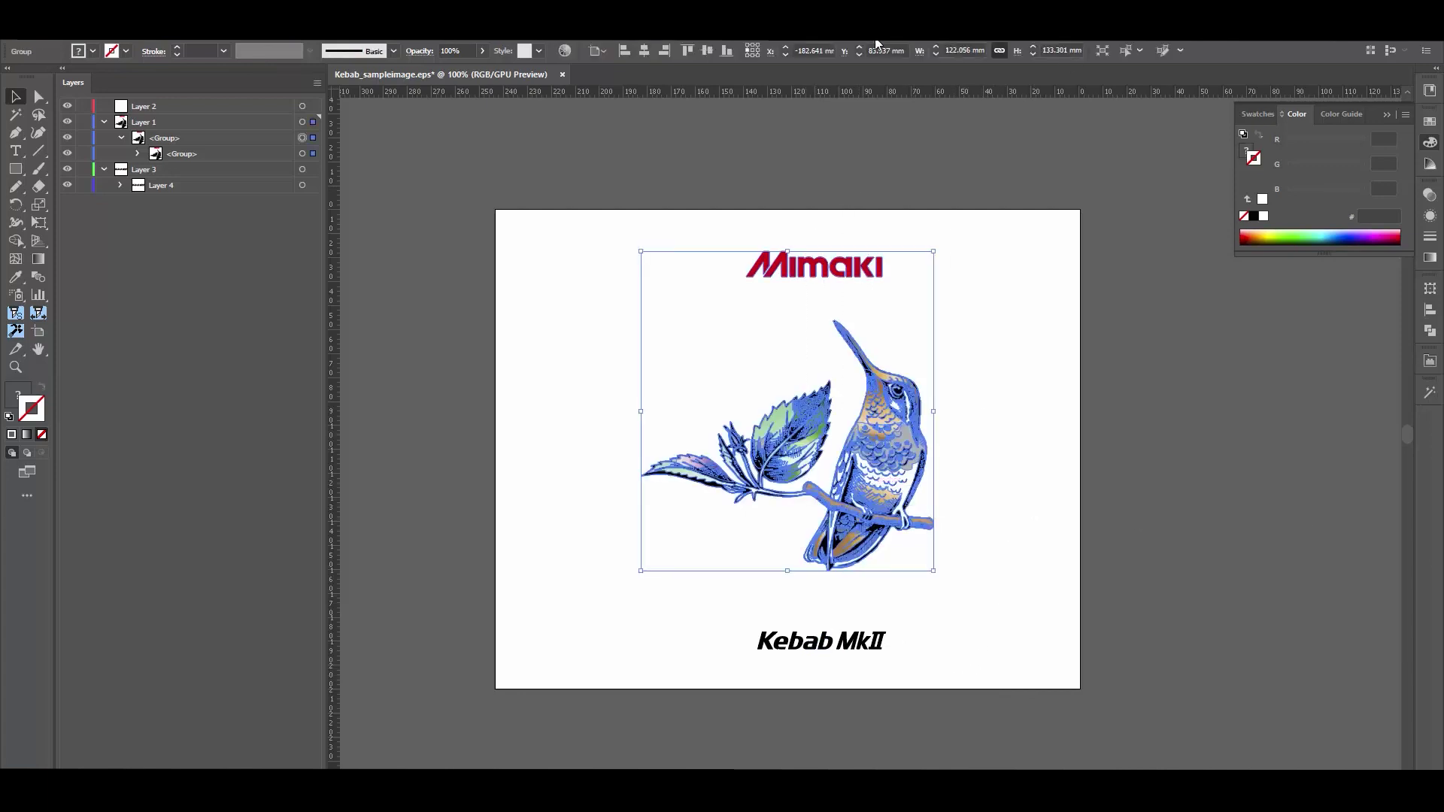
left_click(645, 52)
left_click(825, 647)
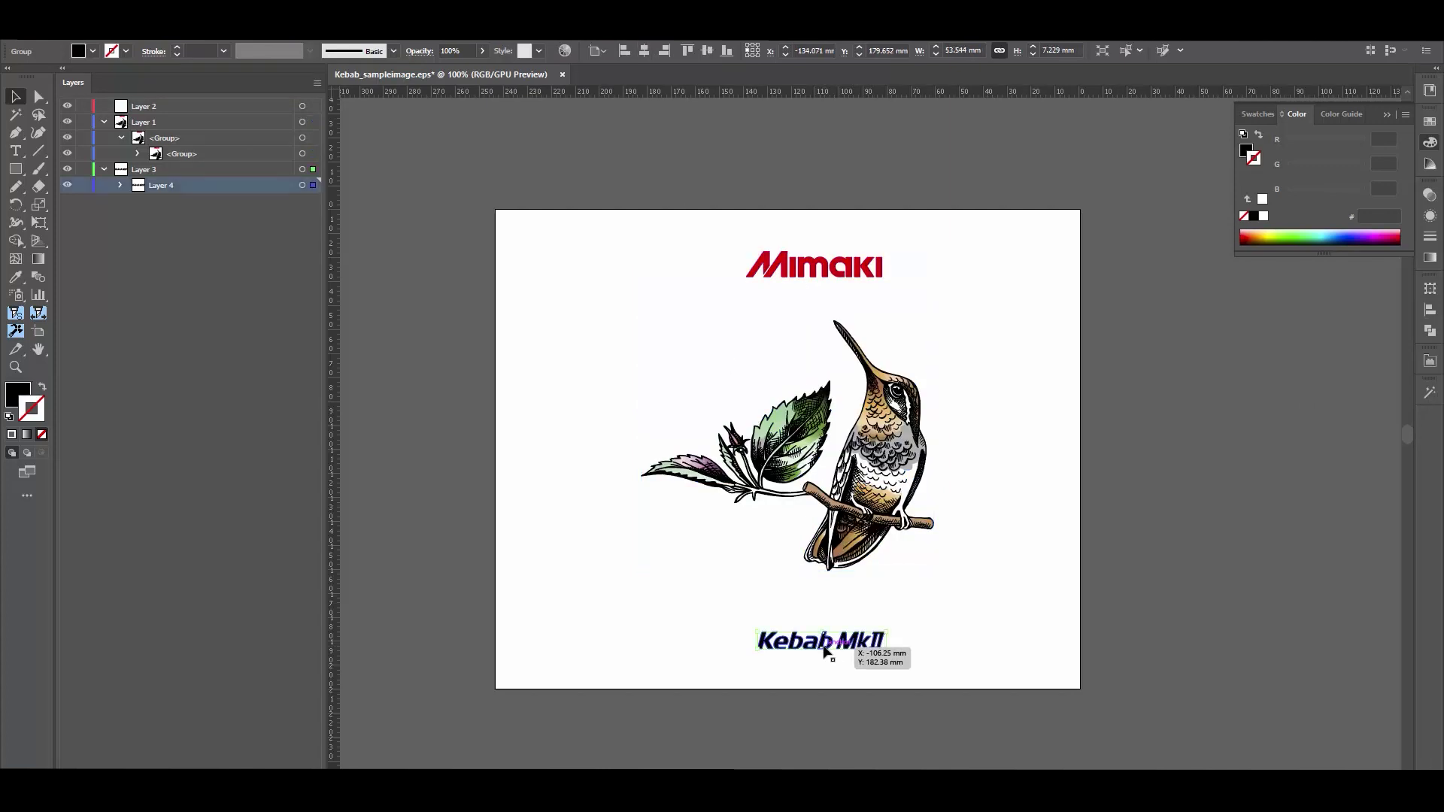
left_click_drag(824, 647, 777, 647)
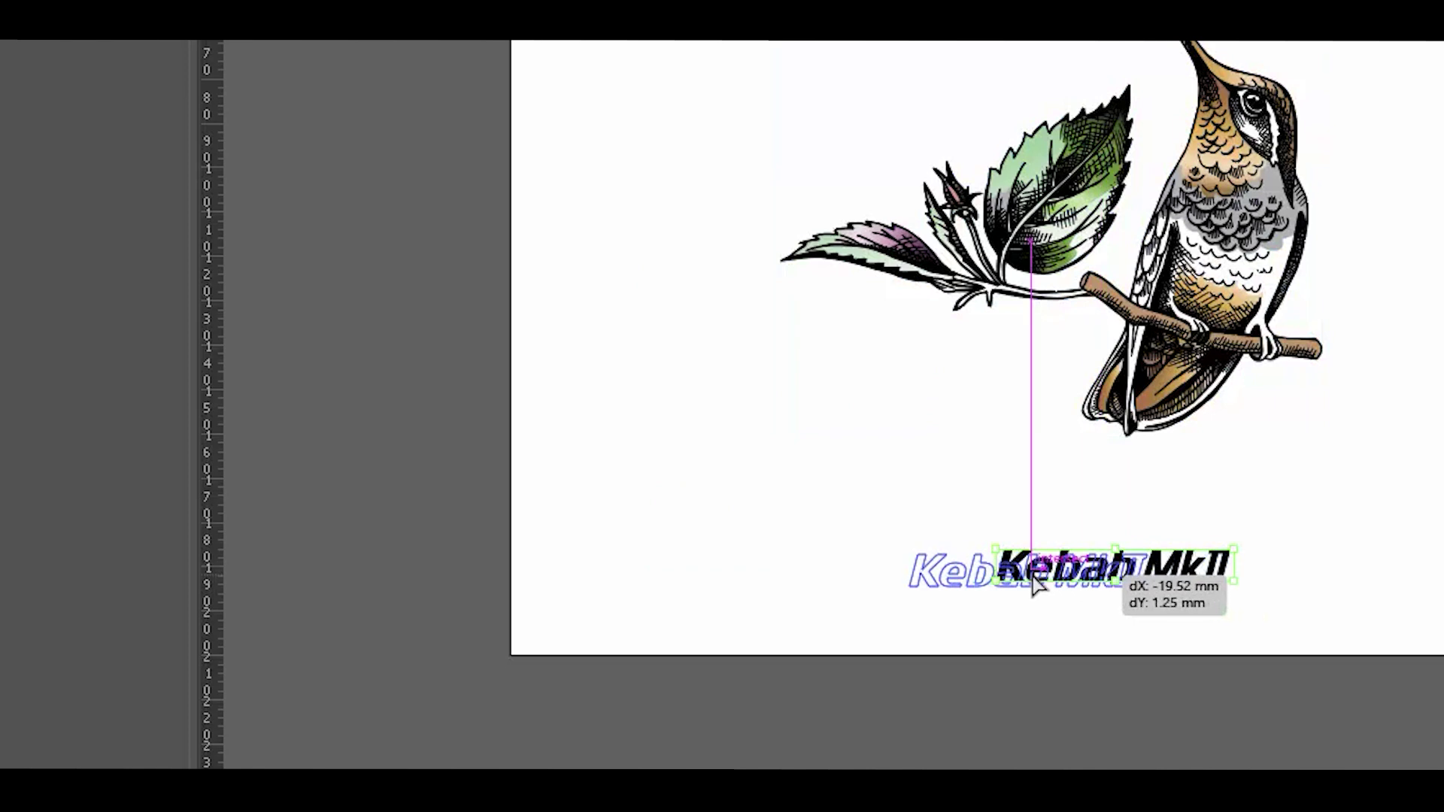
left_click_drag(1033, 577, 548, 580)
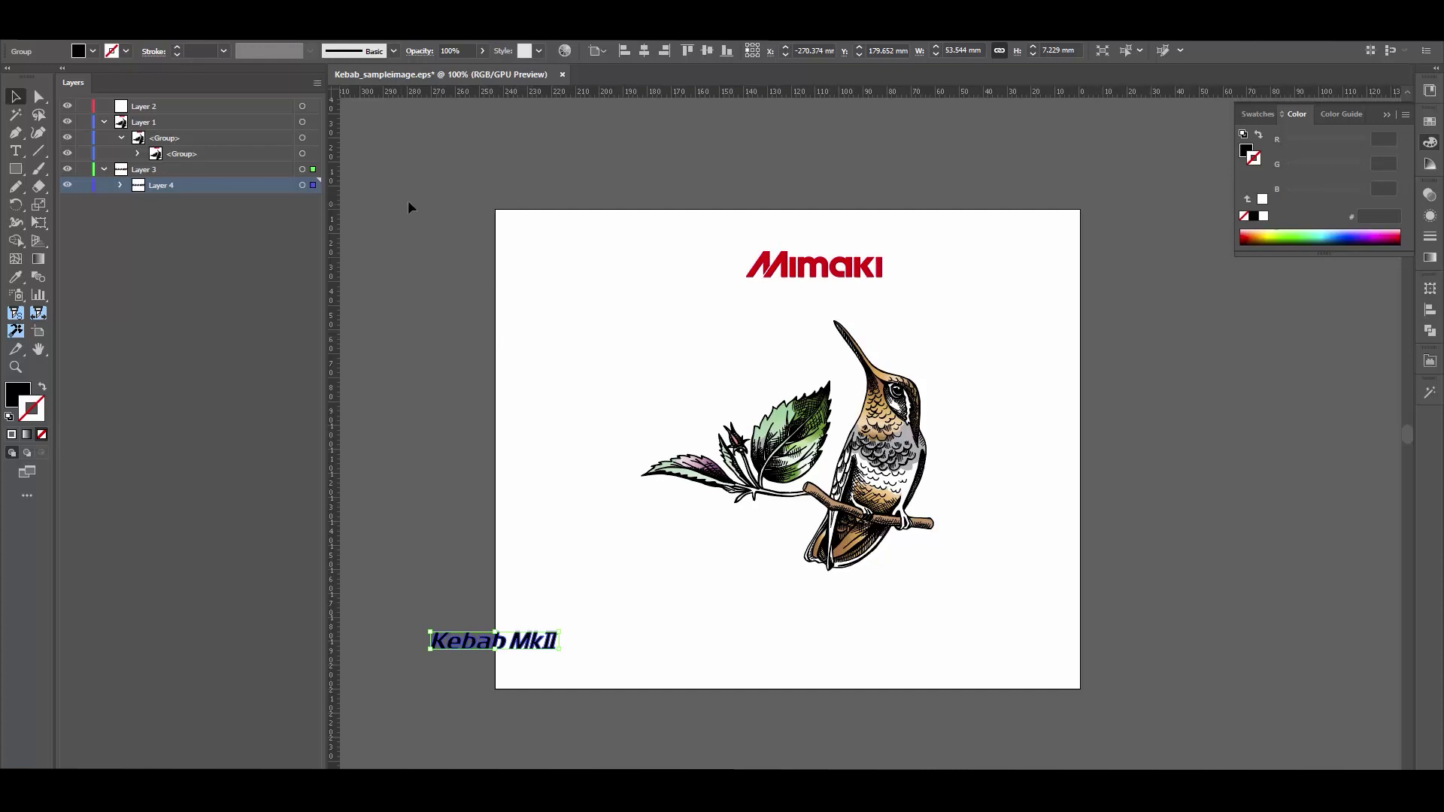
Group the text, bird and logo and align the group to the artboard's left edge
left_click_drag(408, 207, 962, 671)
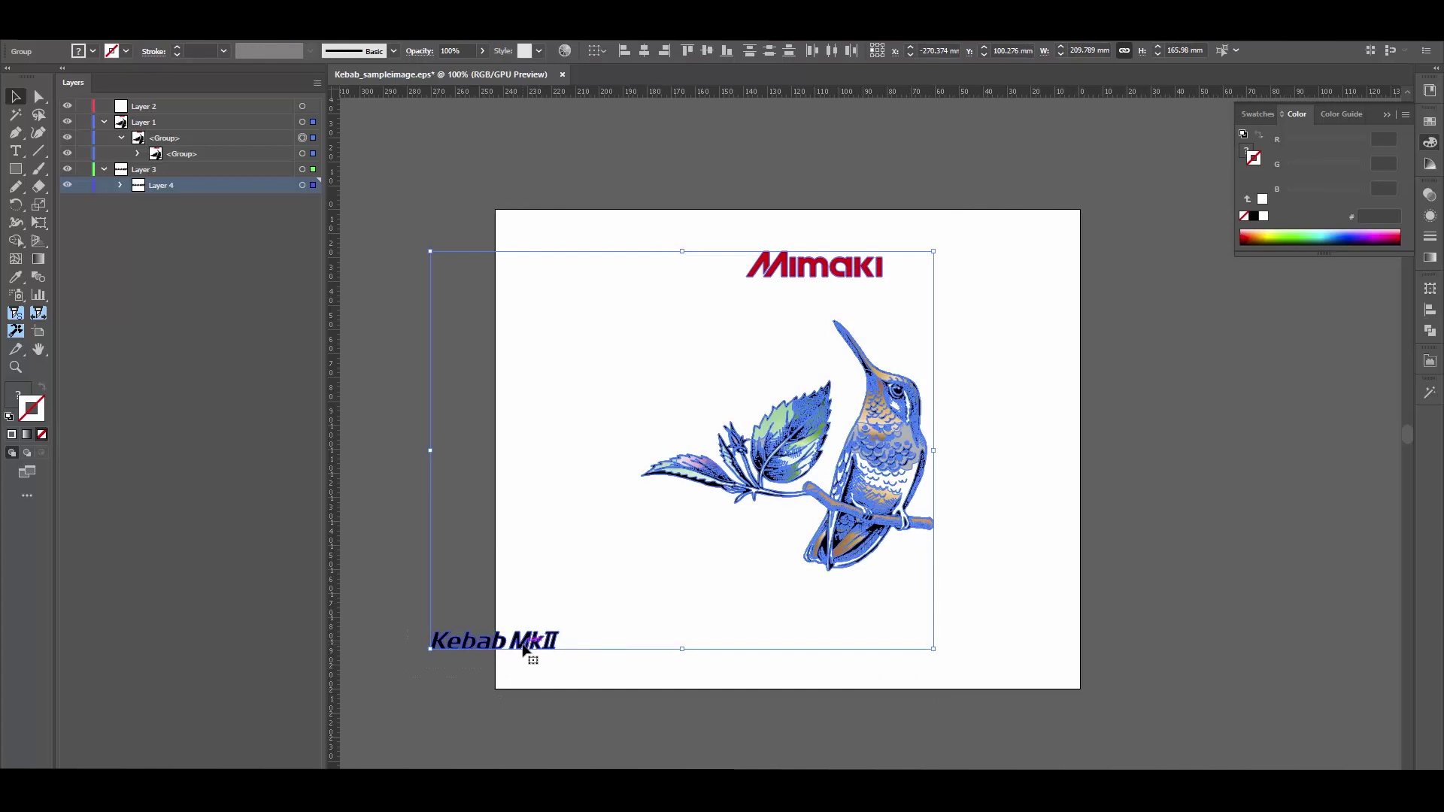
key("ctrl+g")
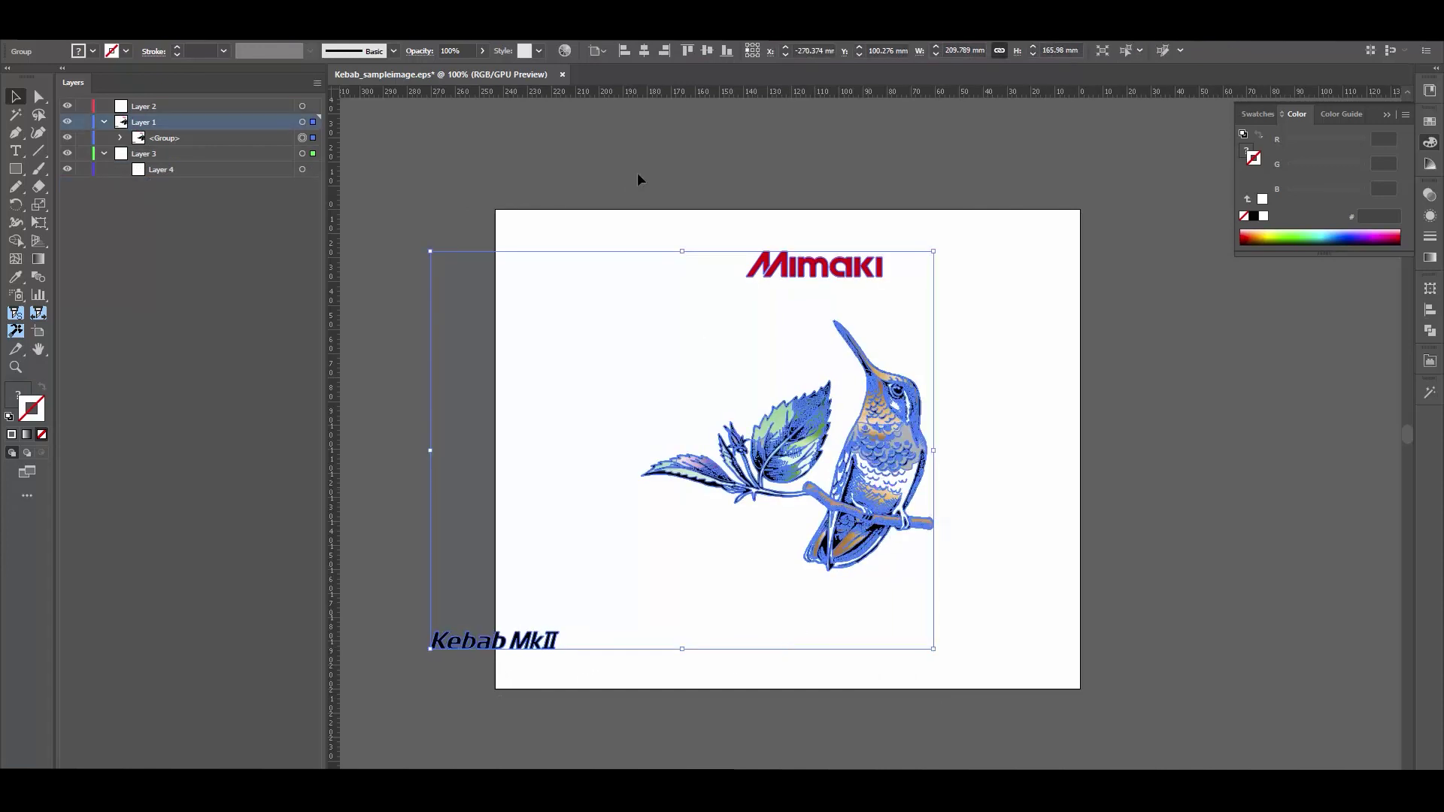
left_click(624, 50)
left_click(848, 167)
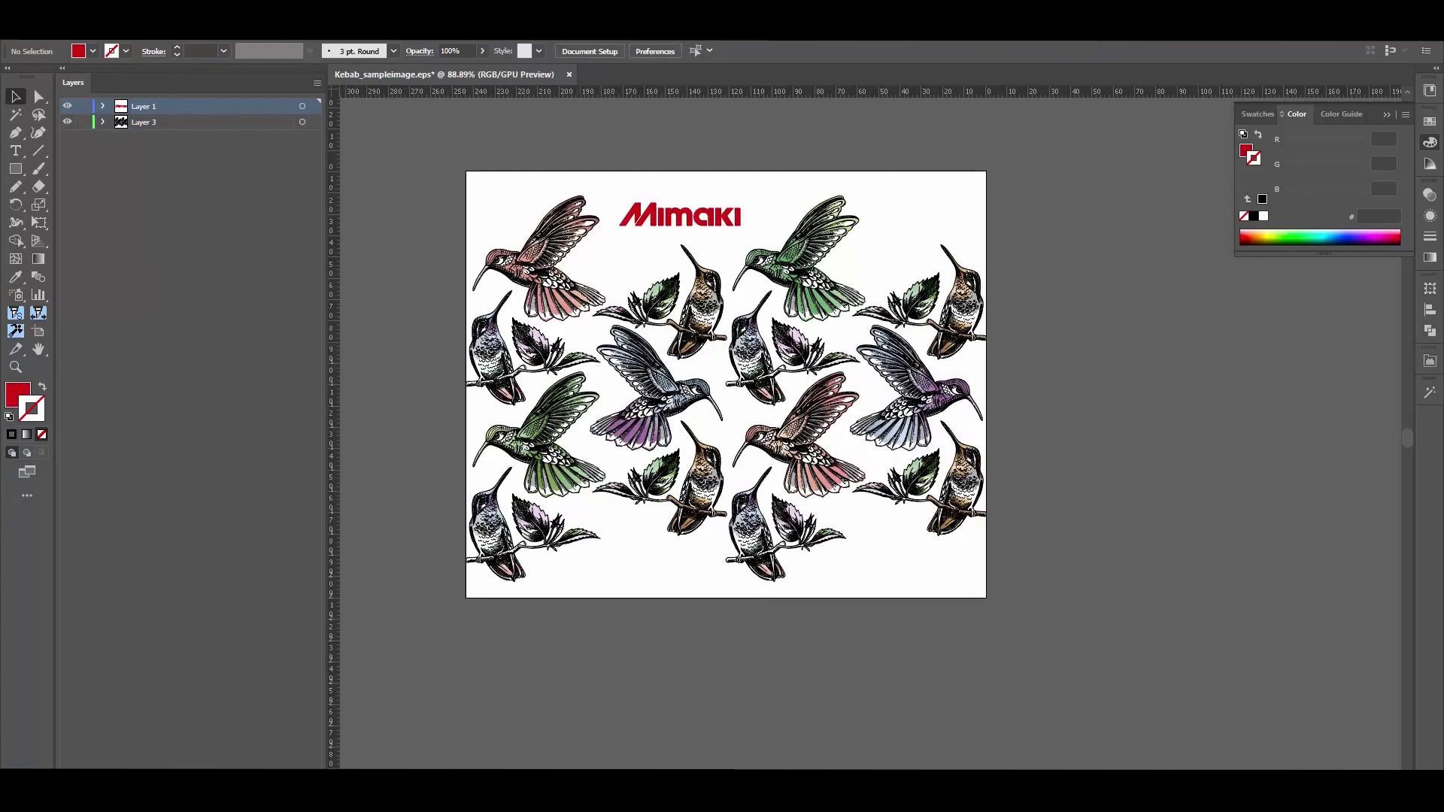
Save the artwork as Kebab_sampleimage.eps in Illustrator EPS format with Use Artboards ticked
key("alt+f")
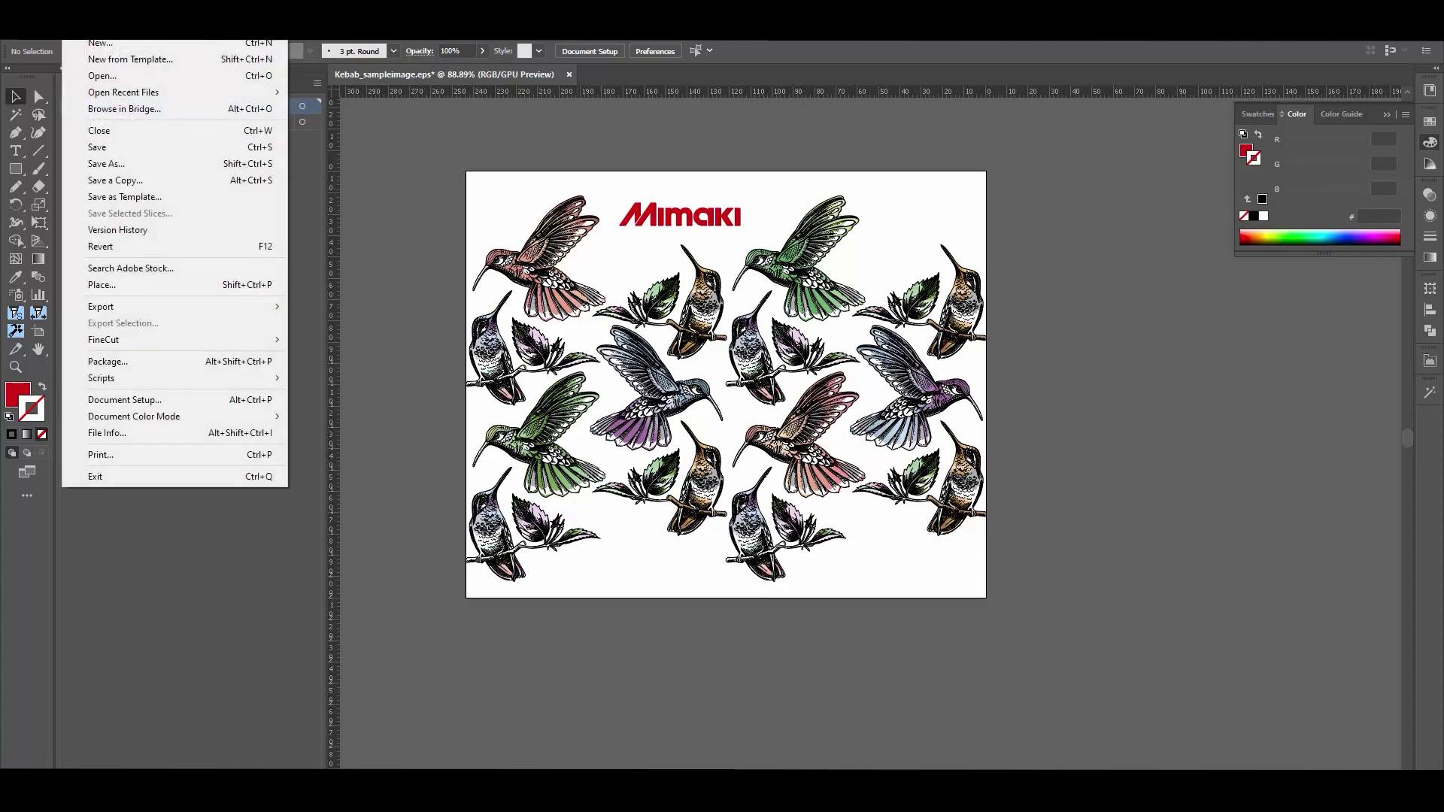
left_click(114, 164)
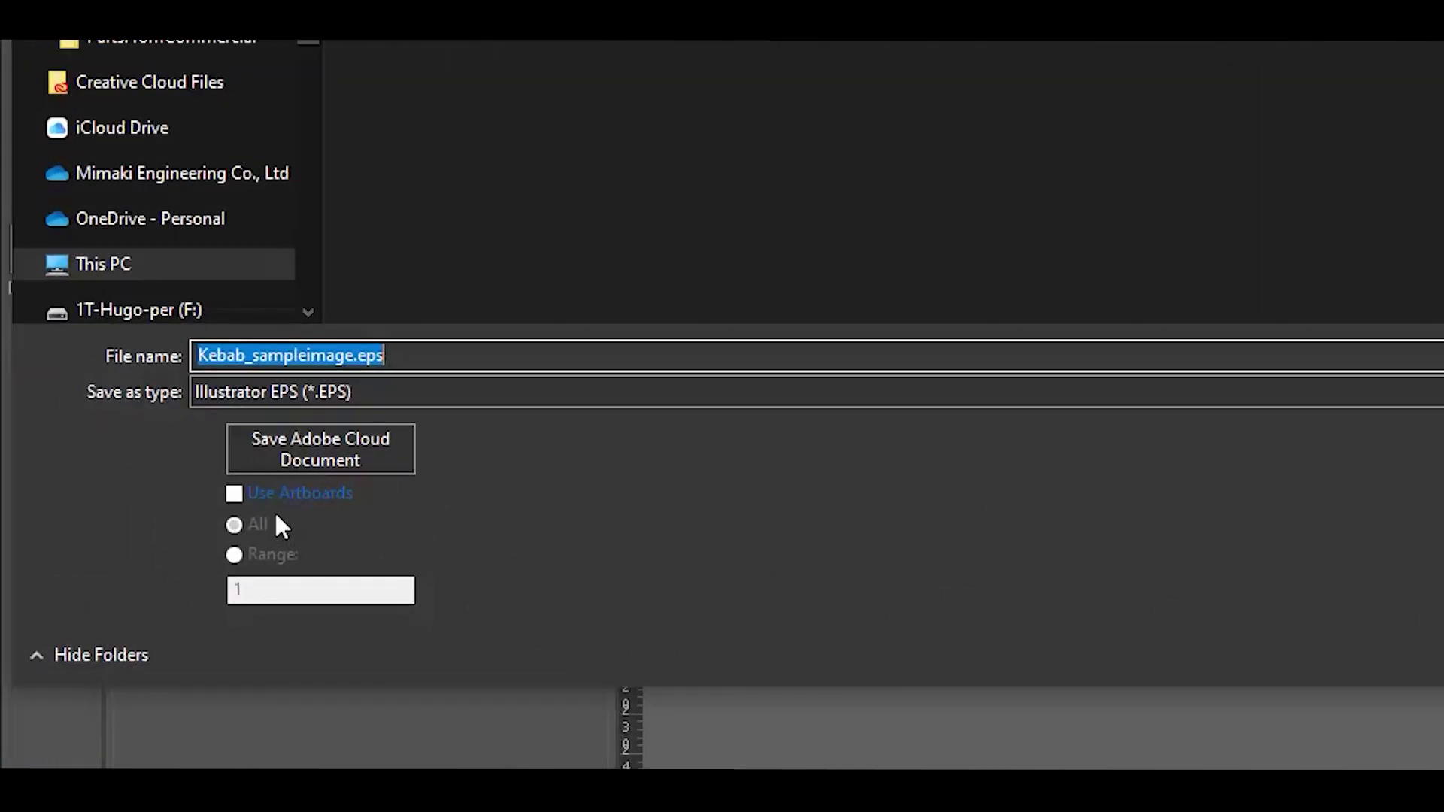
left_click(143, 523)
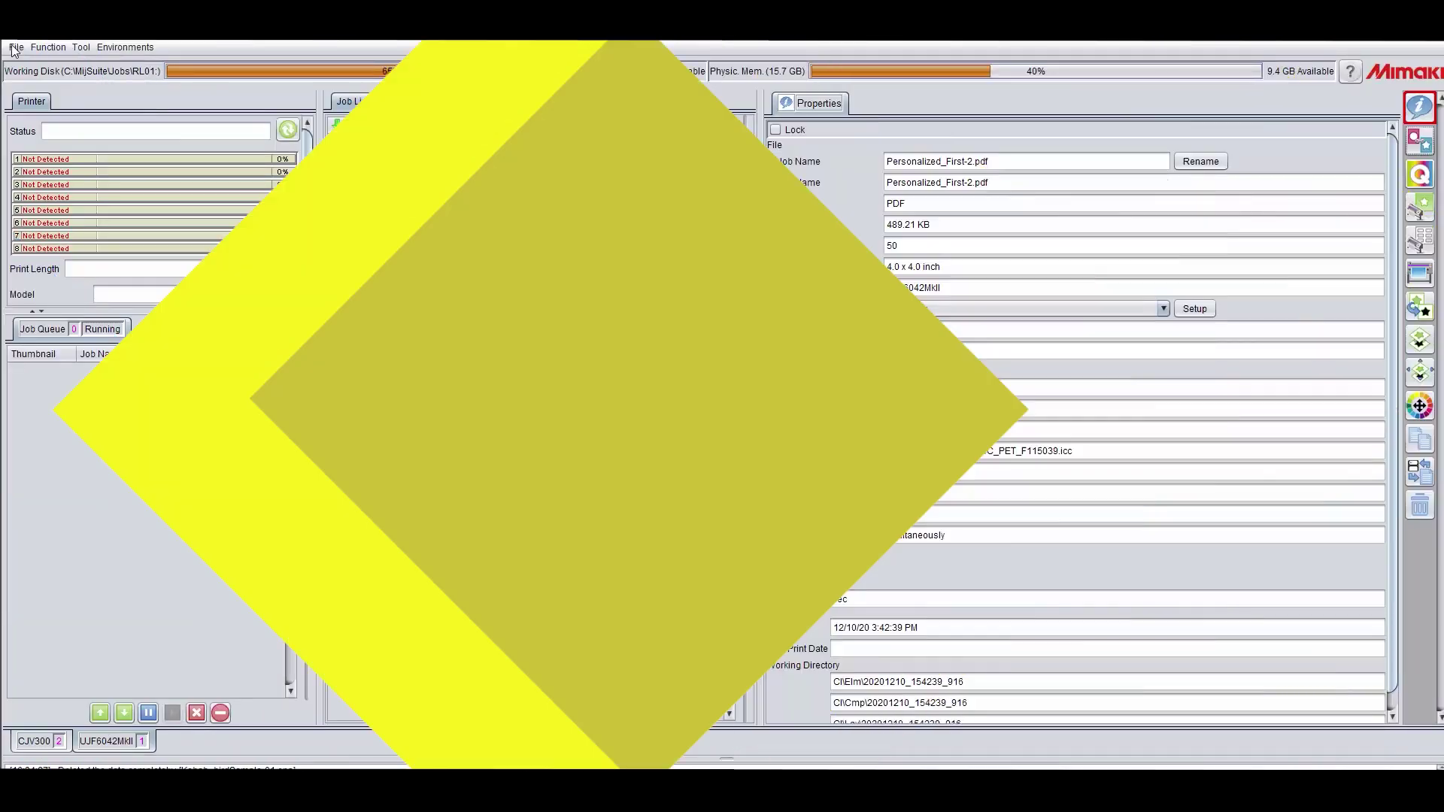
left_click(15, 47)
Load Kebab_birdSample-01.eps from the Kebab folder as a new RasterLink6Plus job
key("Return")
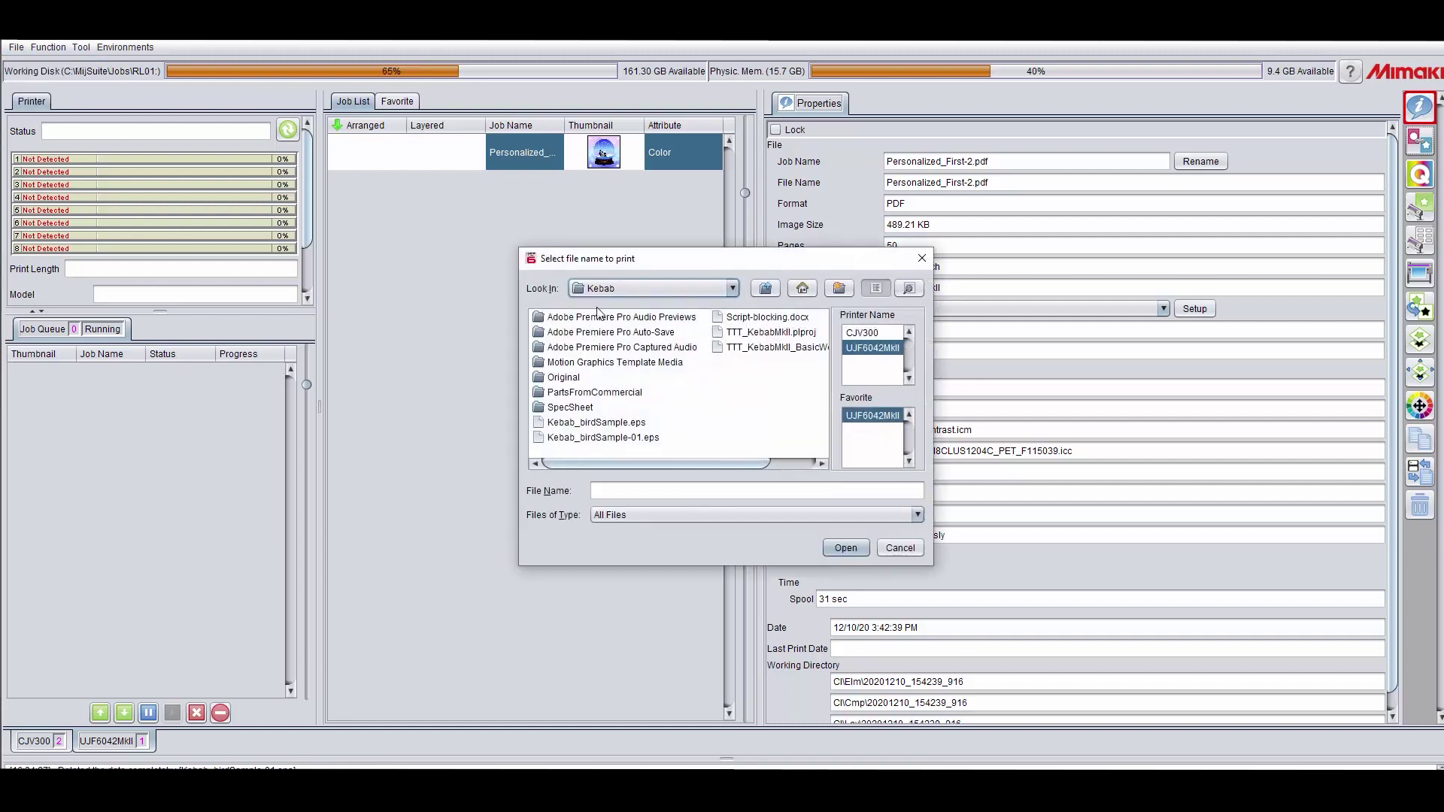
left_click(645, 438)
left_click(844, 547)
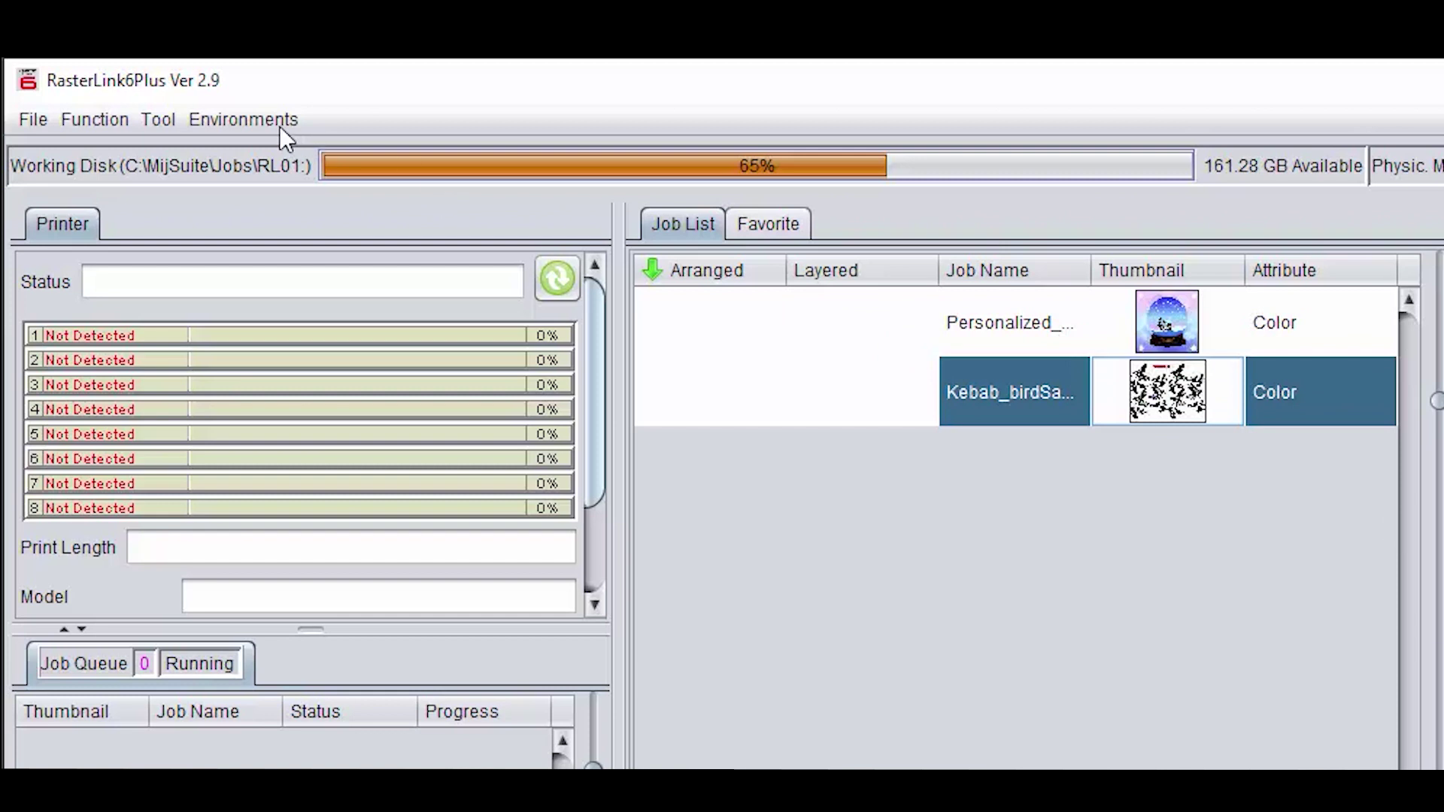
left_click(280, 122)
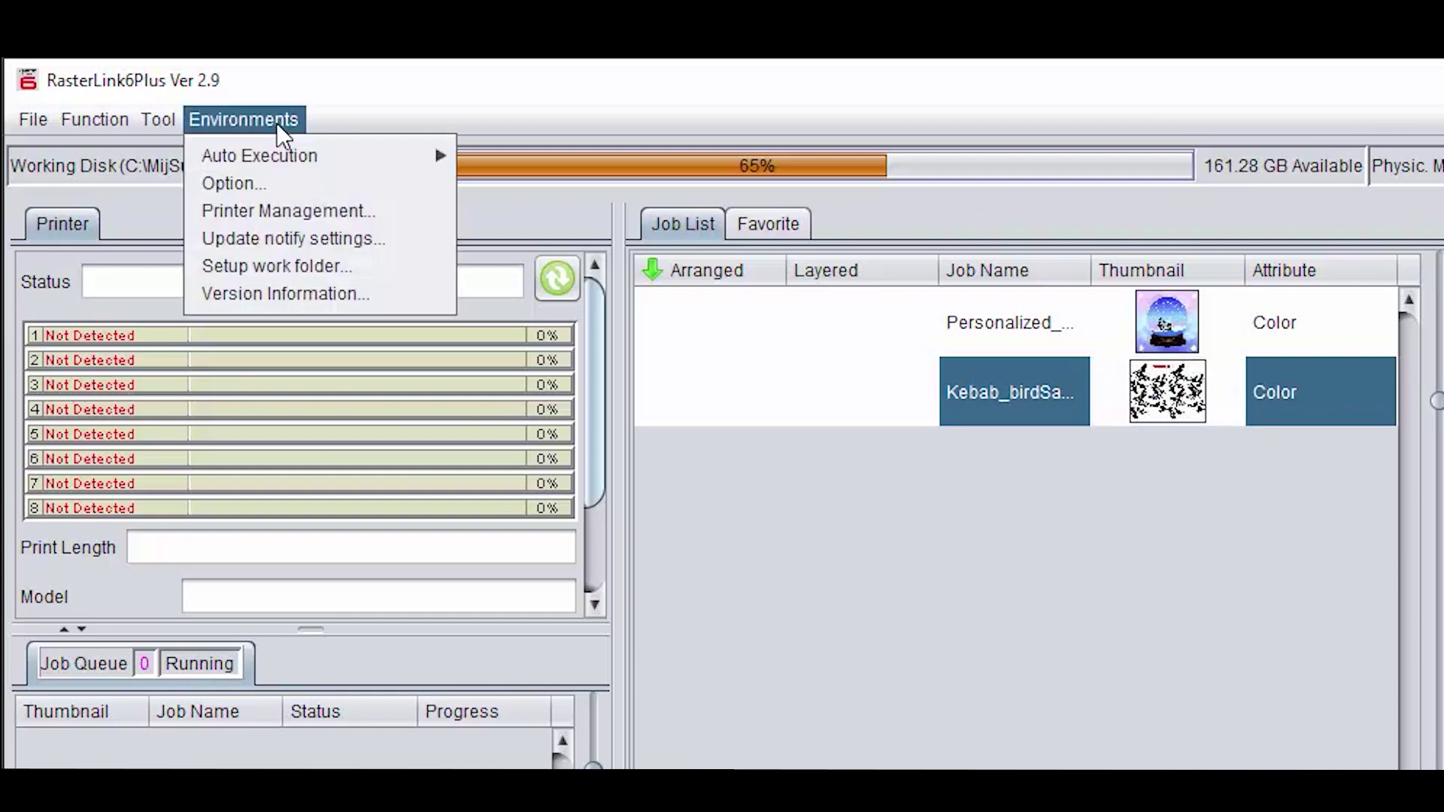
Enable the Kebab Jig Print function icon at Large size for the UJF6042MkII printer
left_click(299, 213)
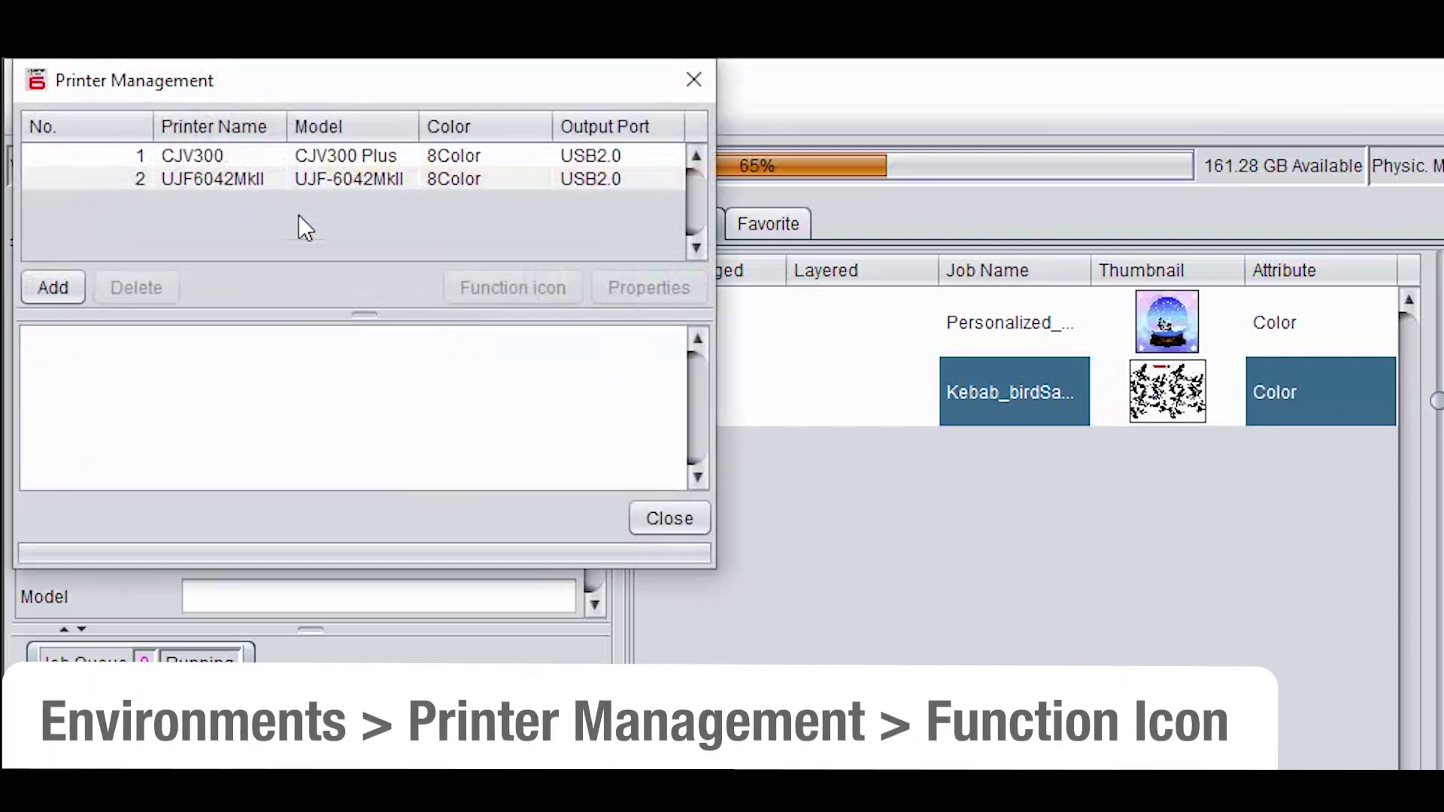
left_click(221, 178)
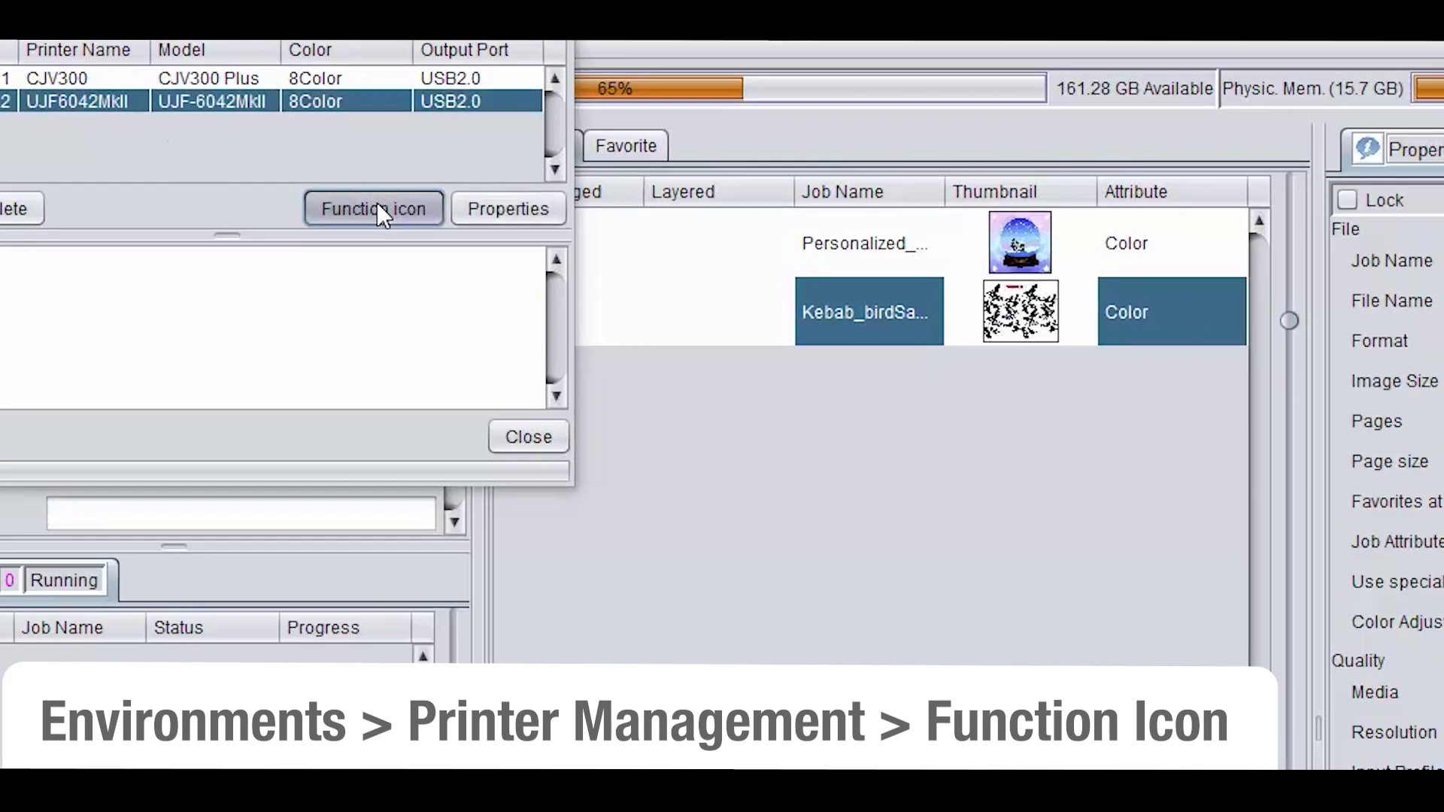
left_click(378, 206)
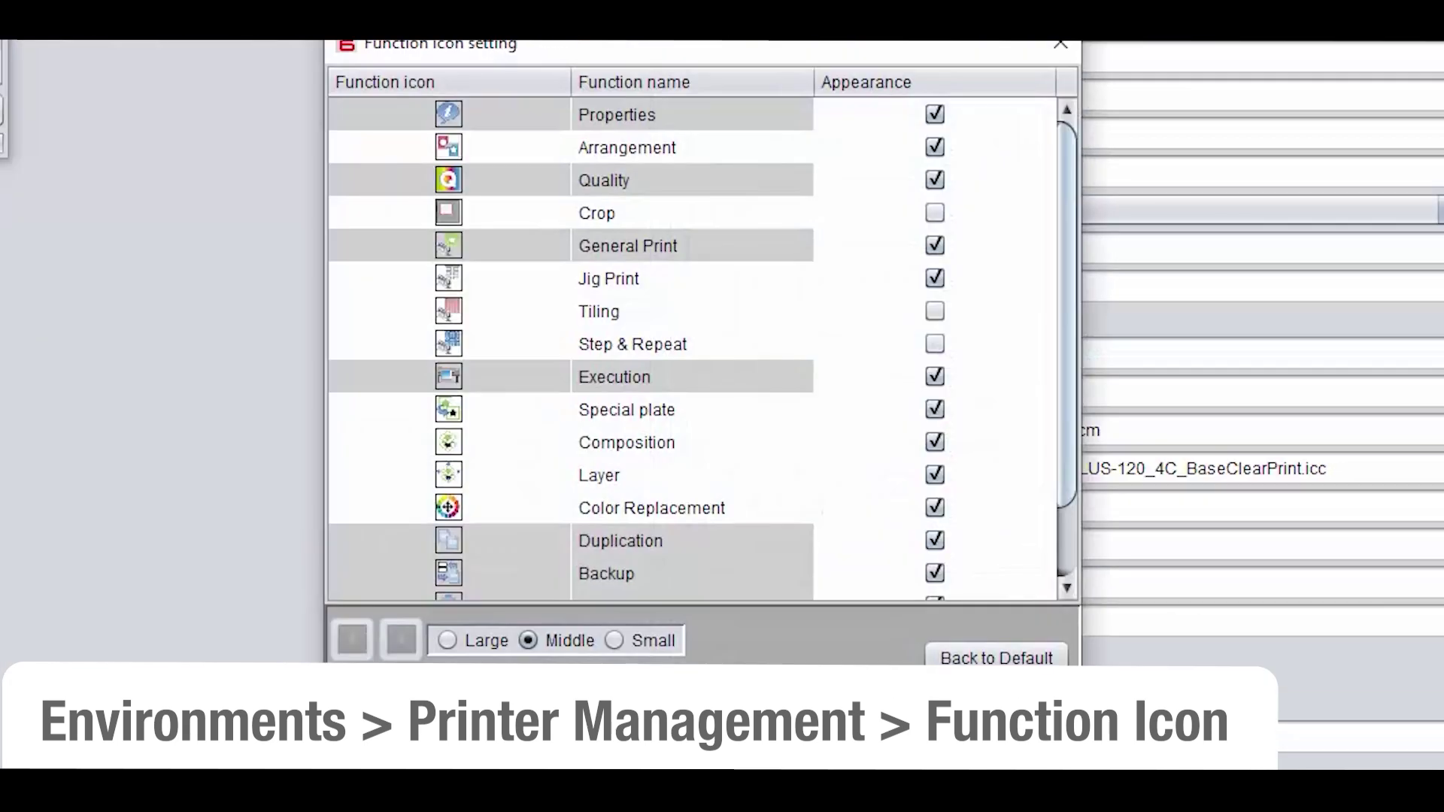
scroll(503, 319, "down", 3)
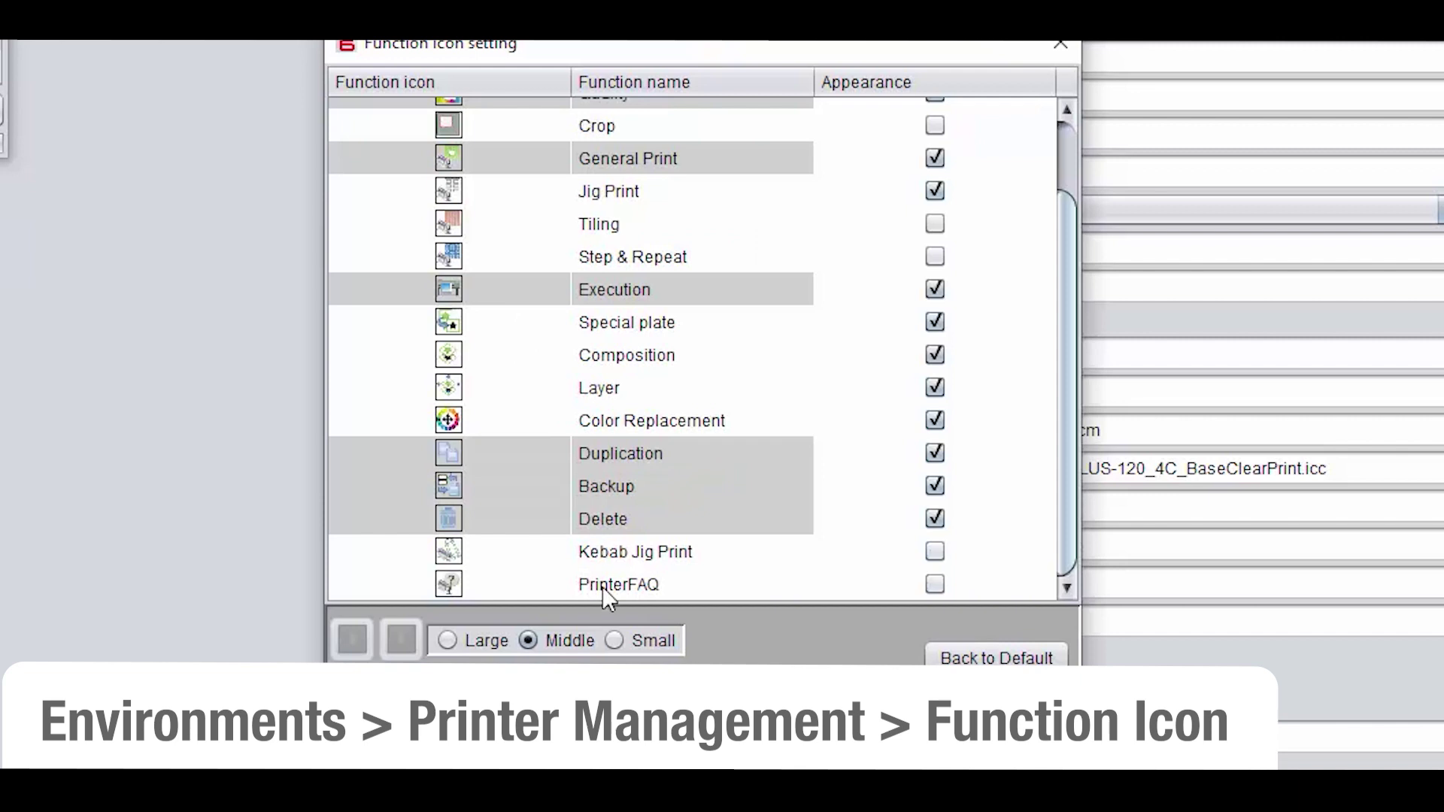
left_click(932, 550)
left_click(447, 640)
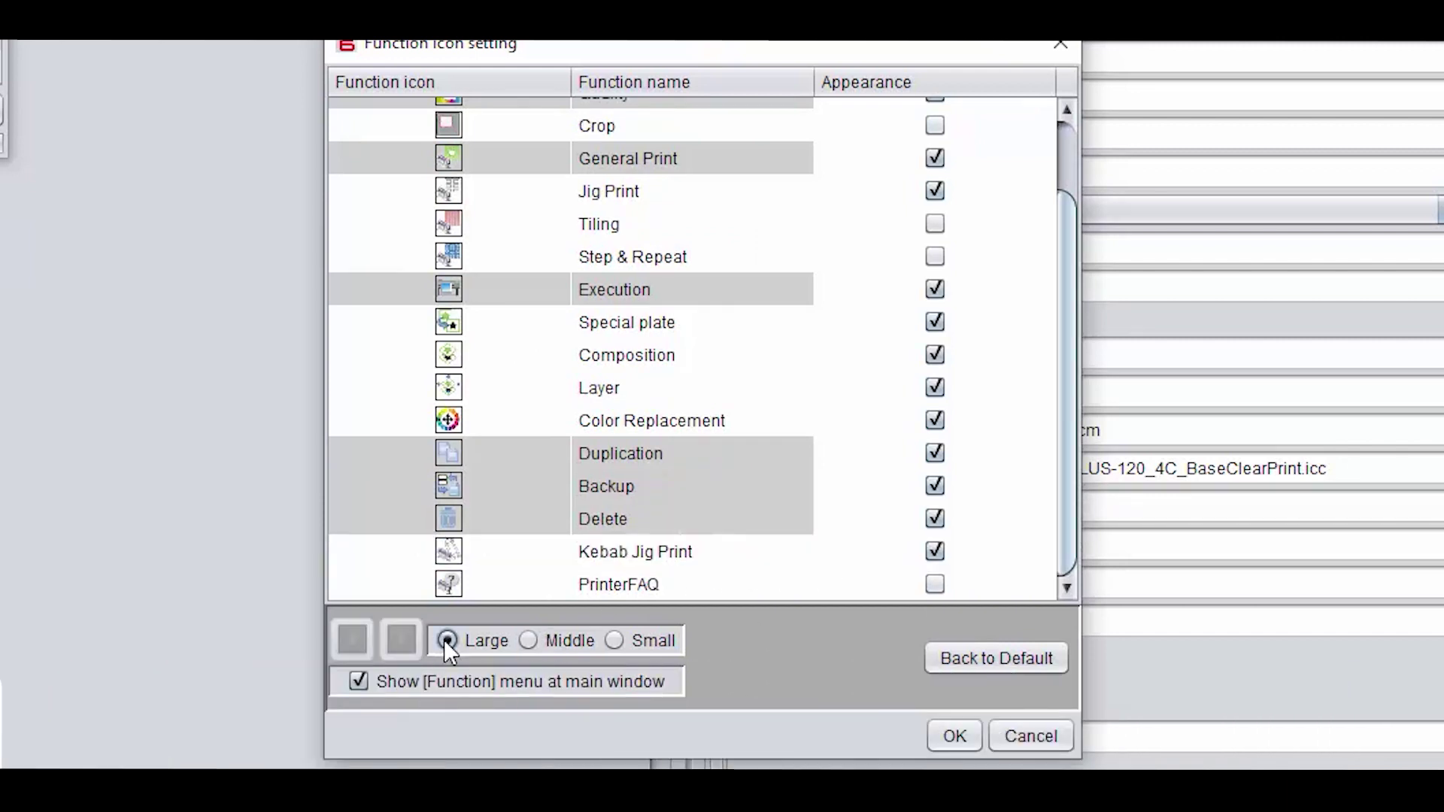
left_click(952, 738)
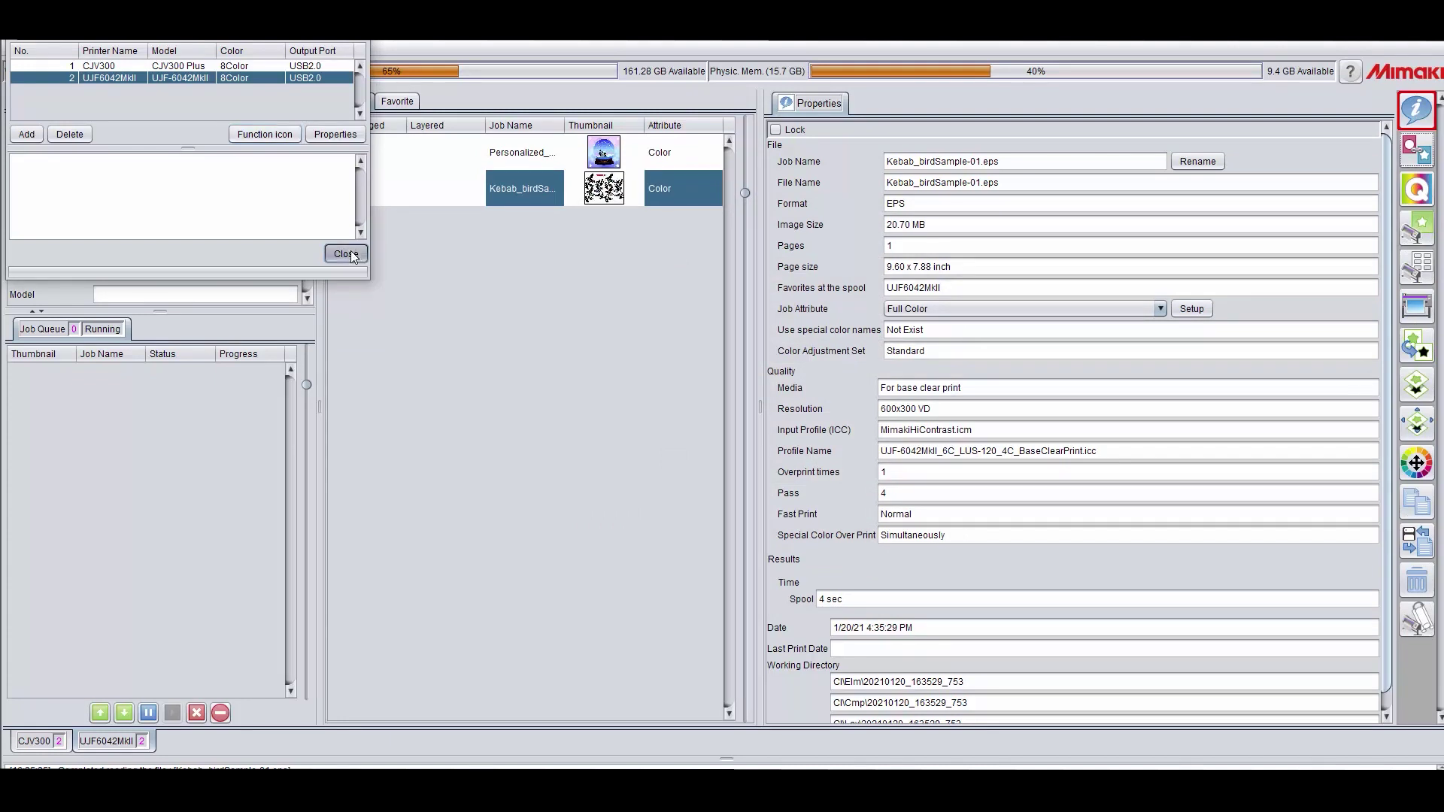
left_click(346, 255)
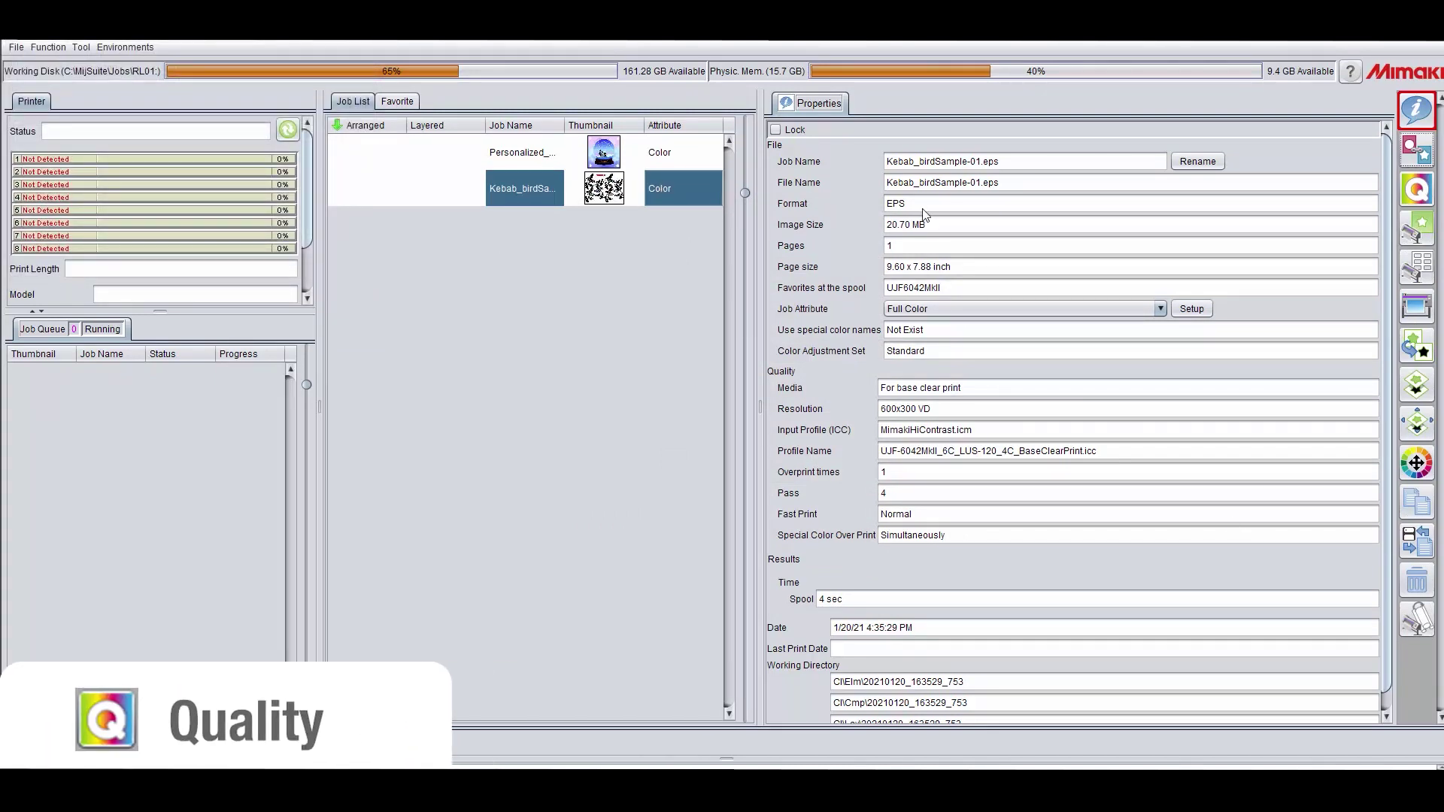
Set quality to White PET Gloss media, UV-PET v3.5 profile, 600x900 VD resolution, Default colour matching
left_click(1415, 197)
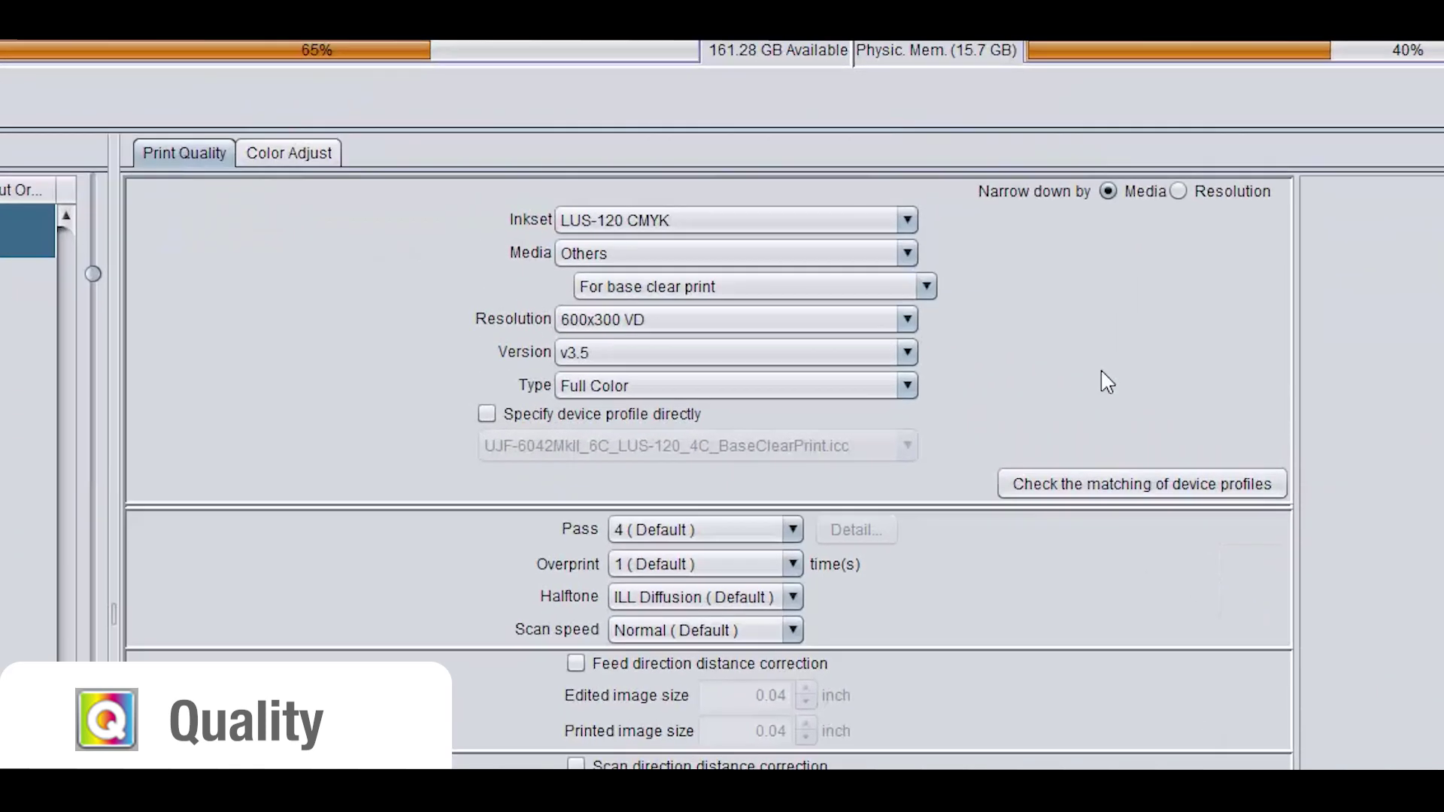
left_click(743, 210)
left_click(930, 273)
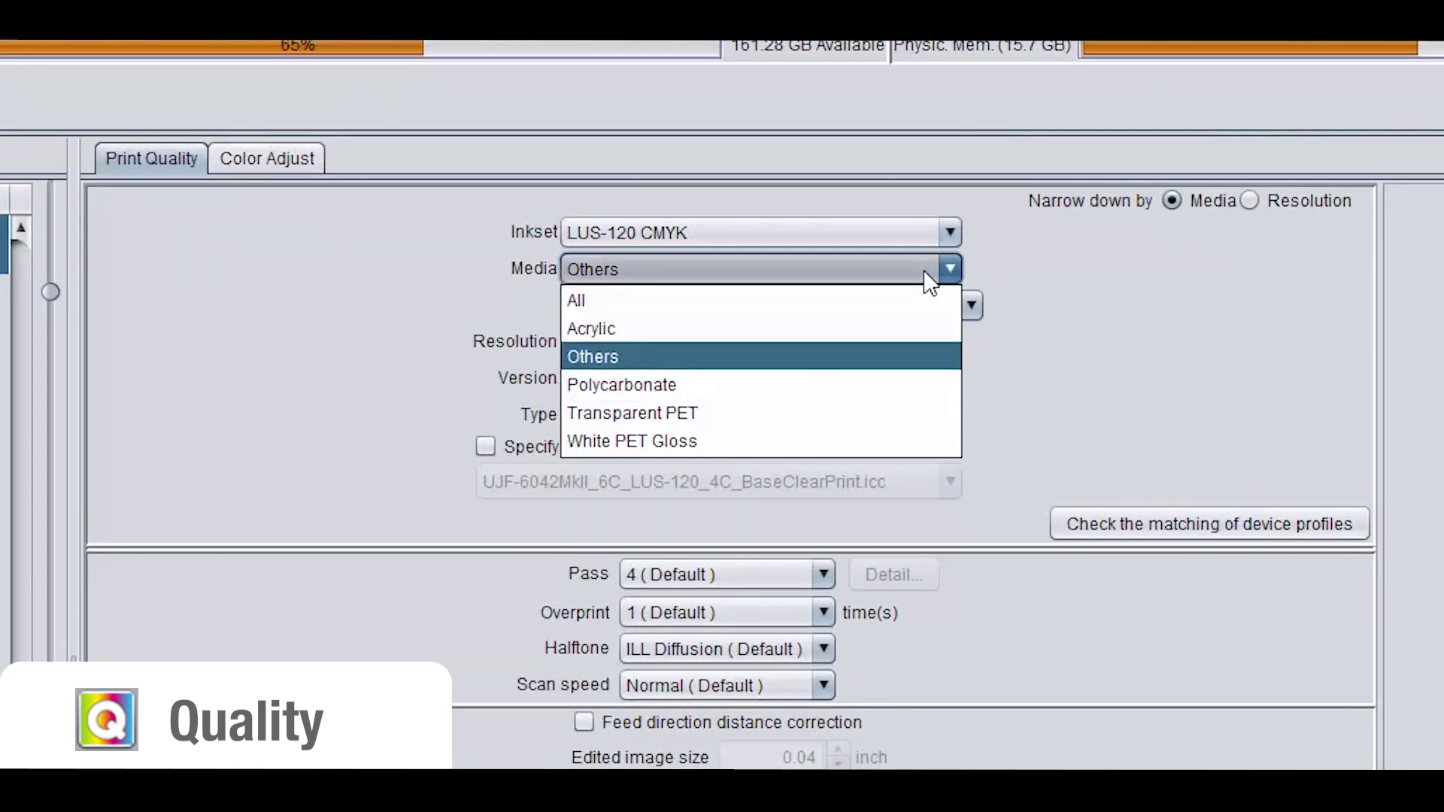
left_click(865, 441)
left_click(910, 320)
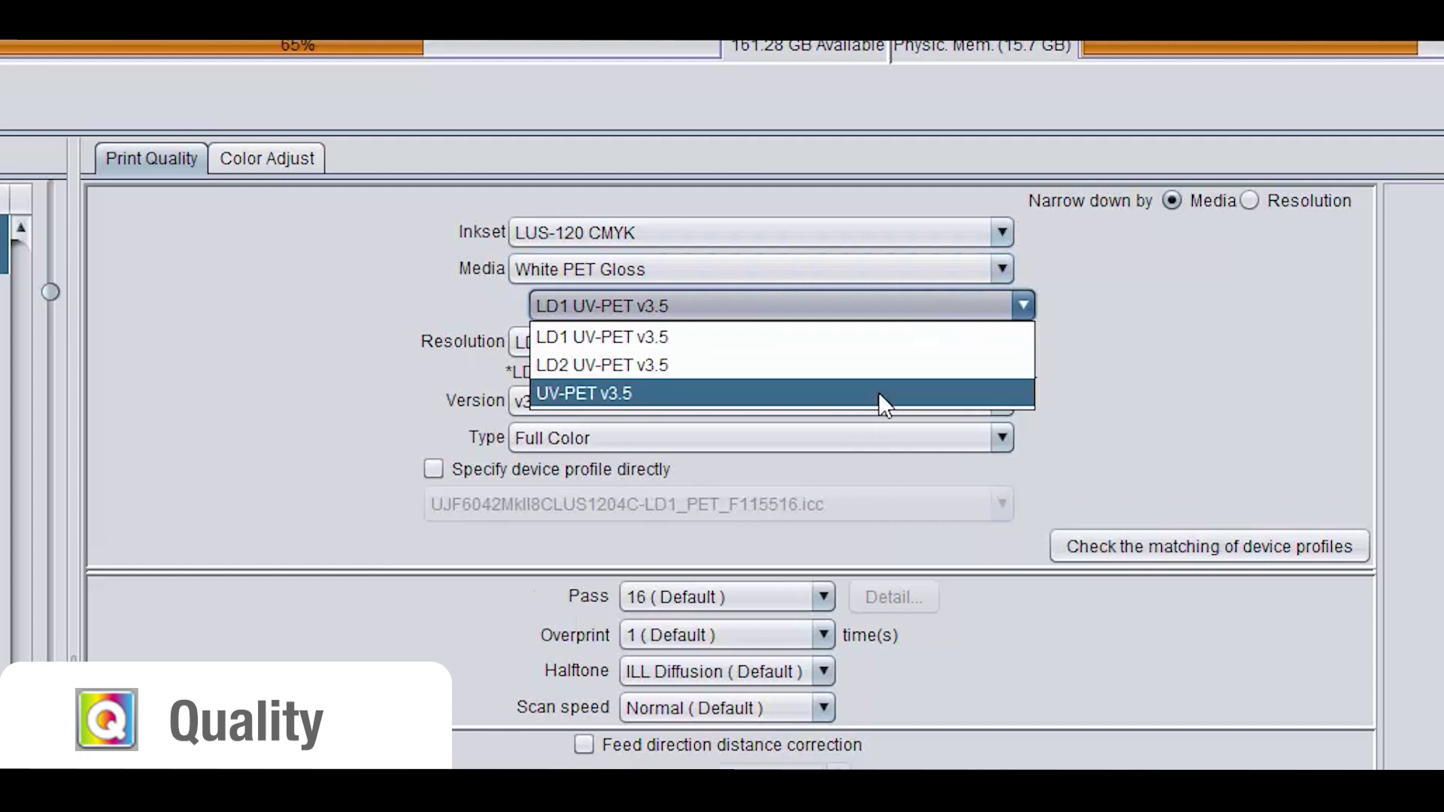
left_click(877, 395)
left_click(881, 347)
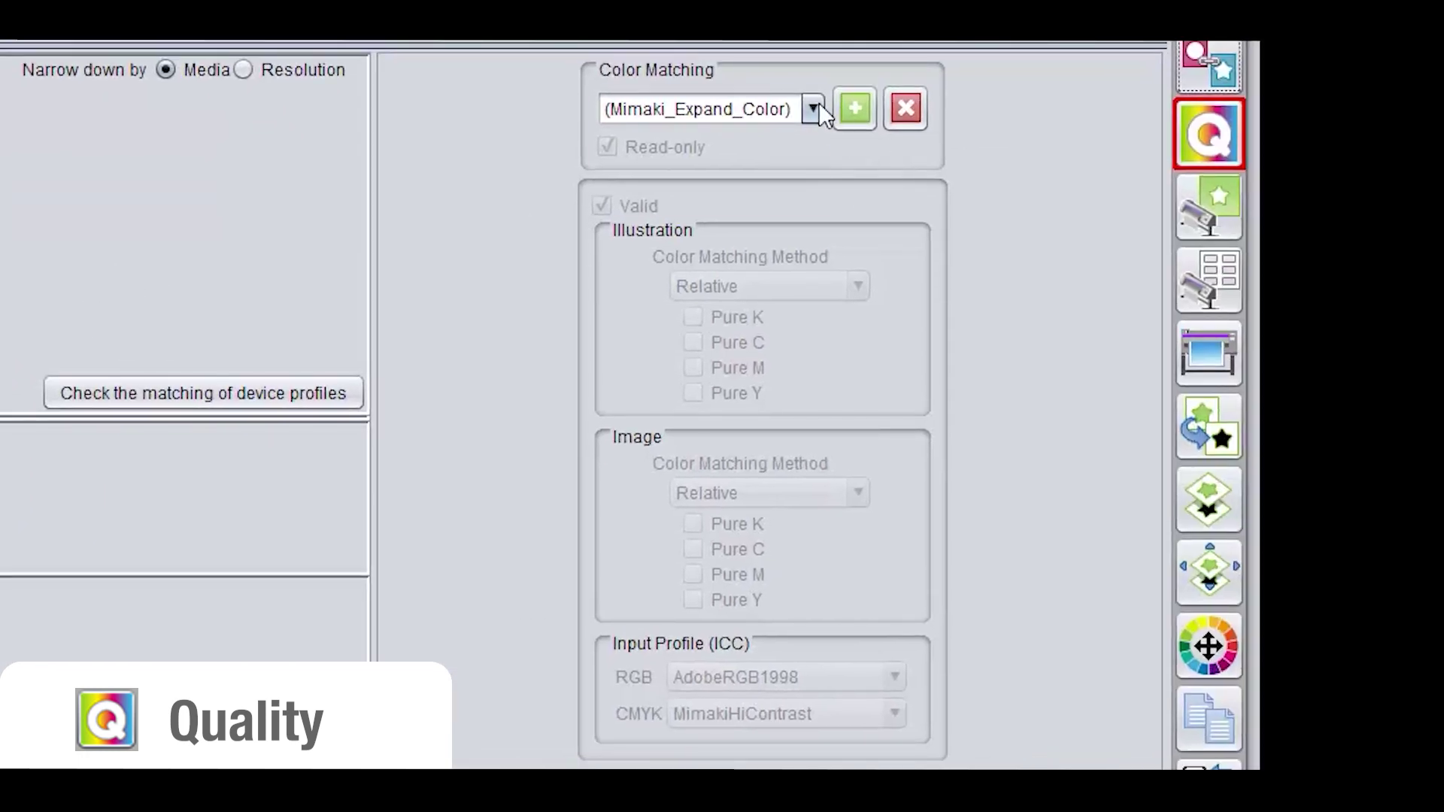
left_click(820, 106)
left_click(766, 195)
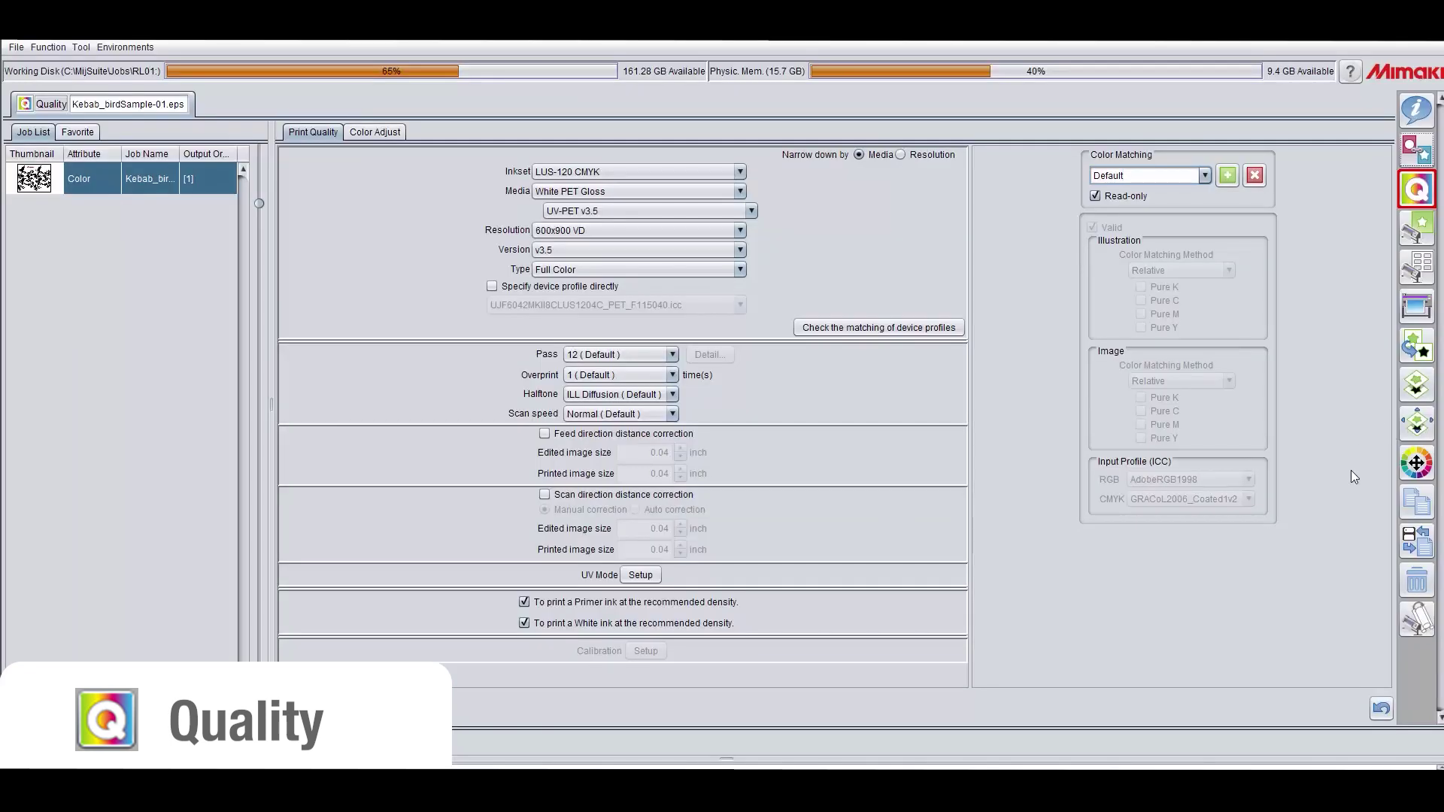
left_click(1416, 618)
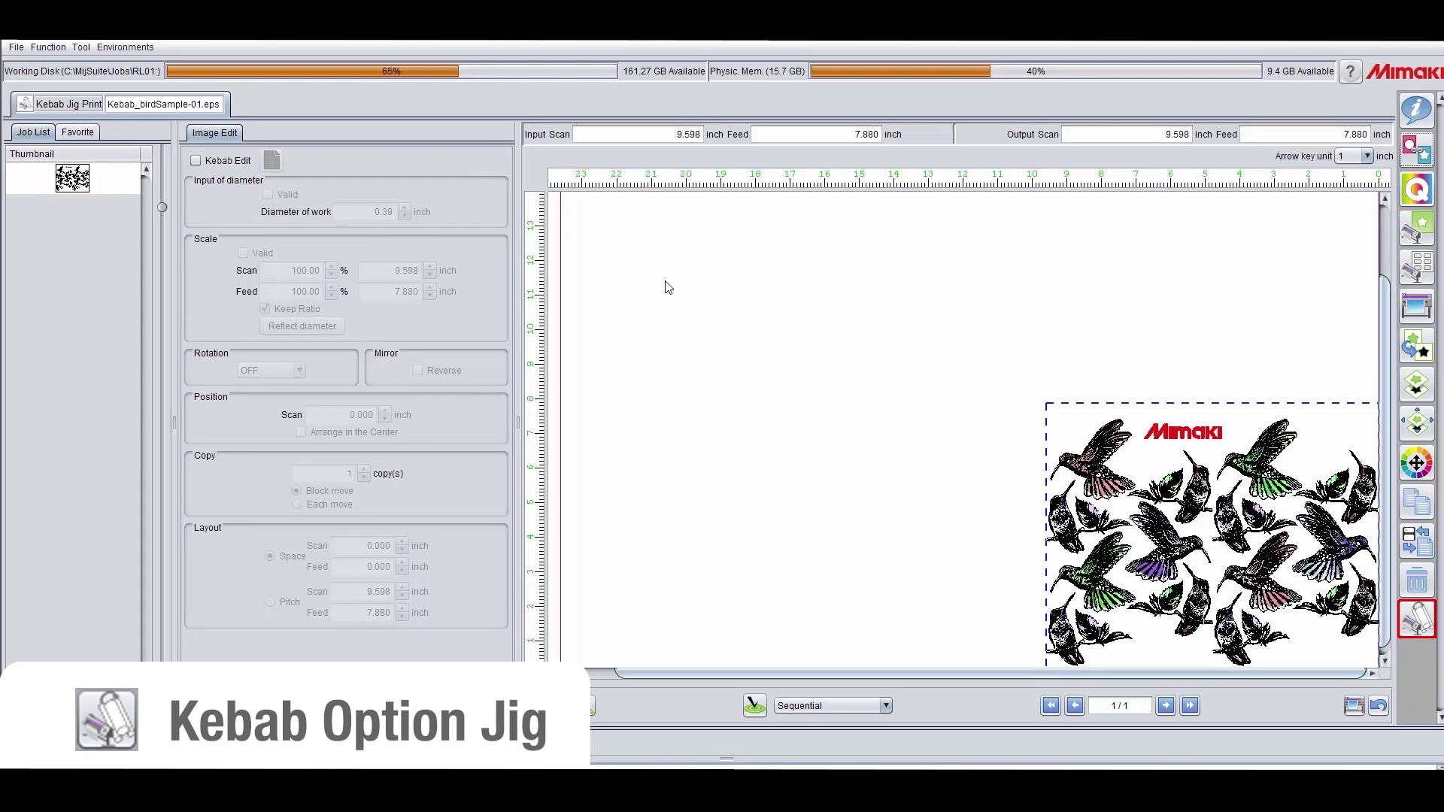
Tick Kebab Edit and Valid diameter input, then select the Diameter of work value
left_click(196, 160)
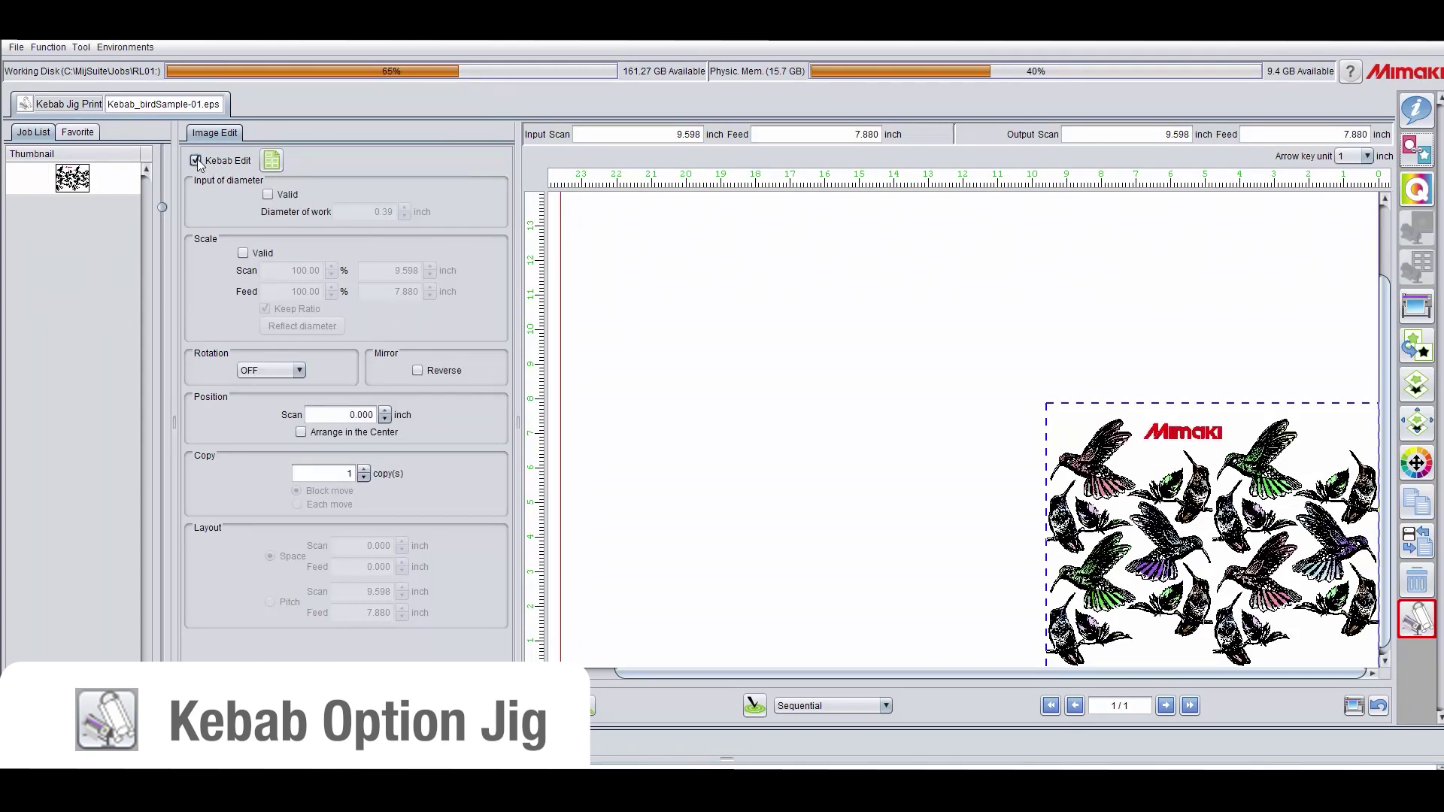
left_click(268, 195)
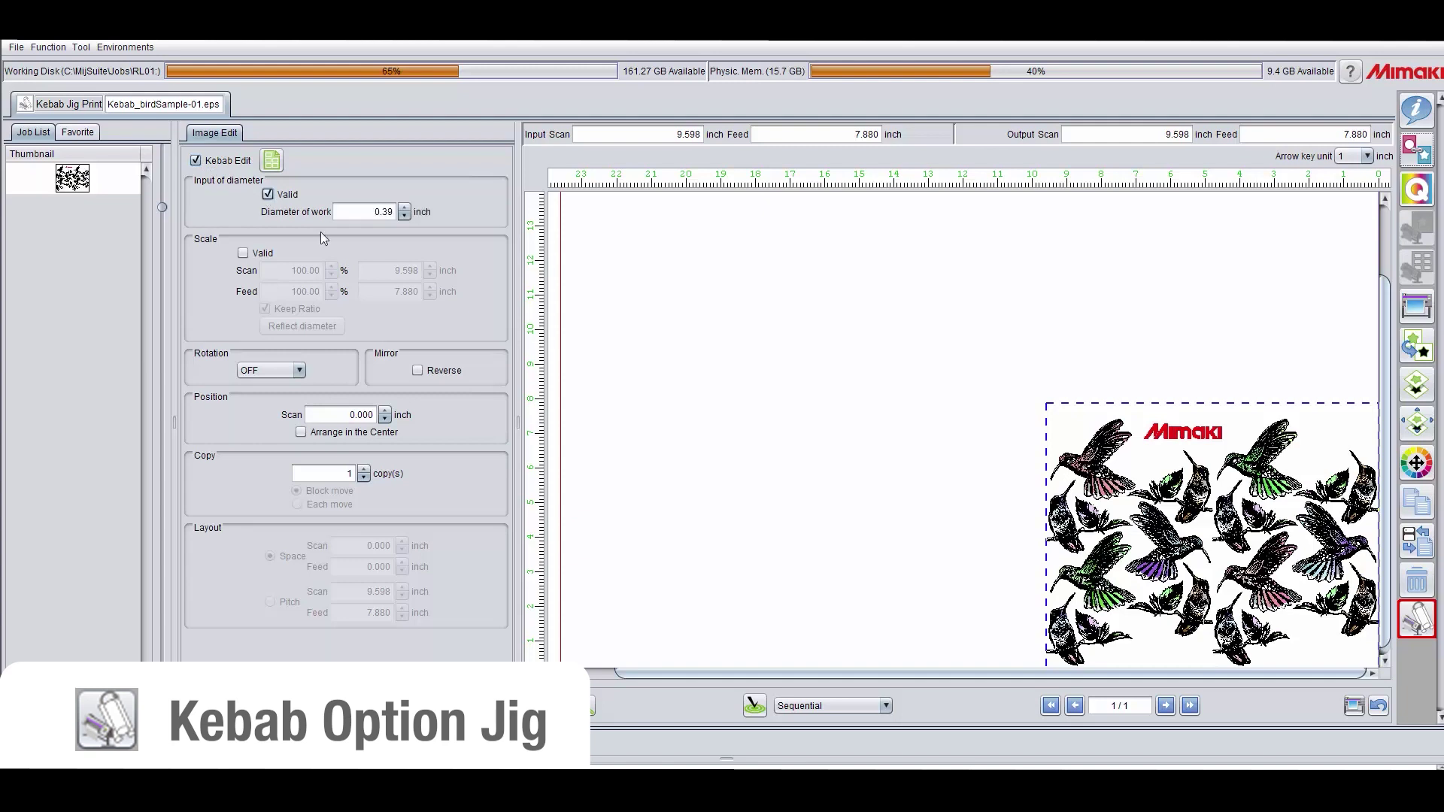
double_click(375, 216)
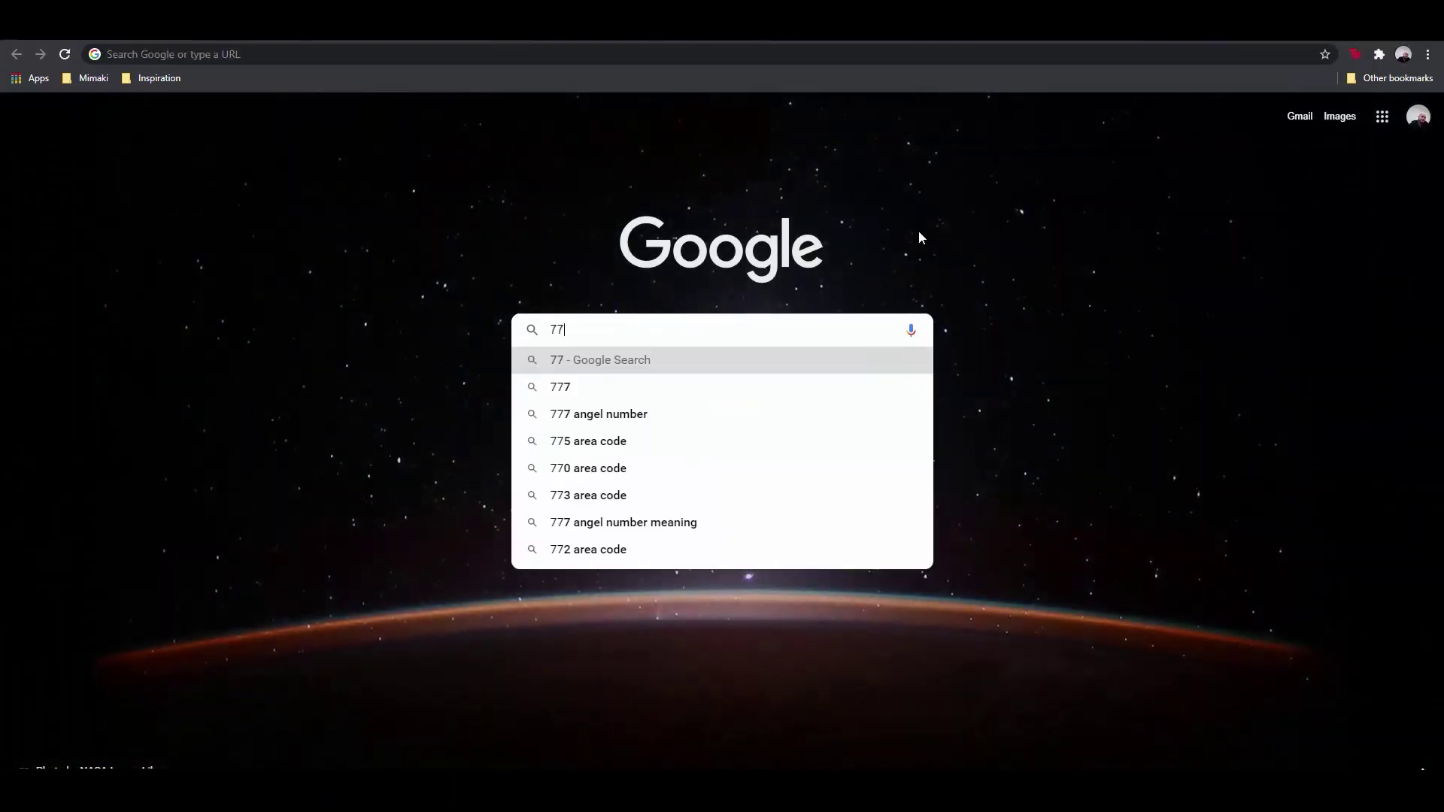
Search Google for '77.7mm into inches' to convert the bottle diameter
type(".7mm")
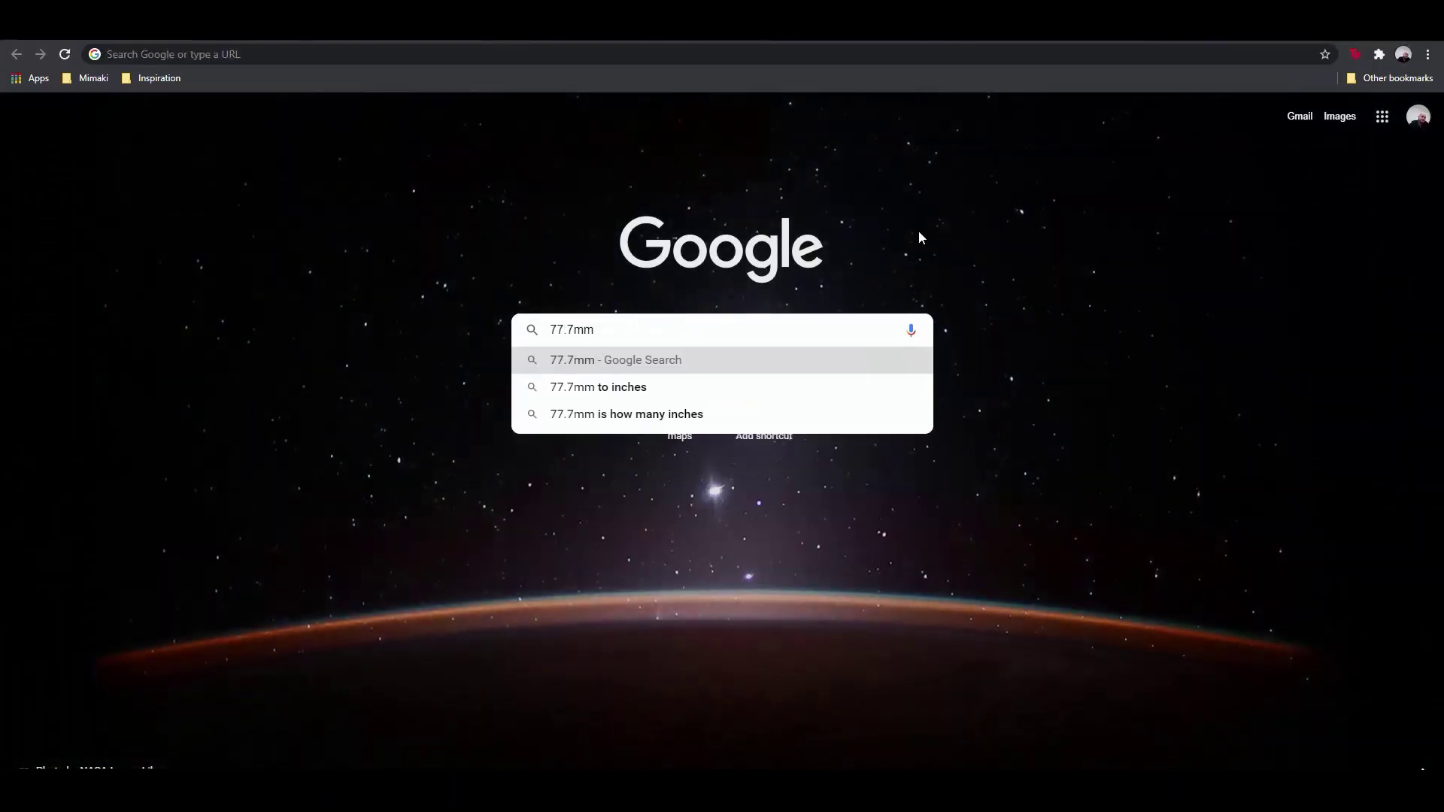
type(" into")
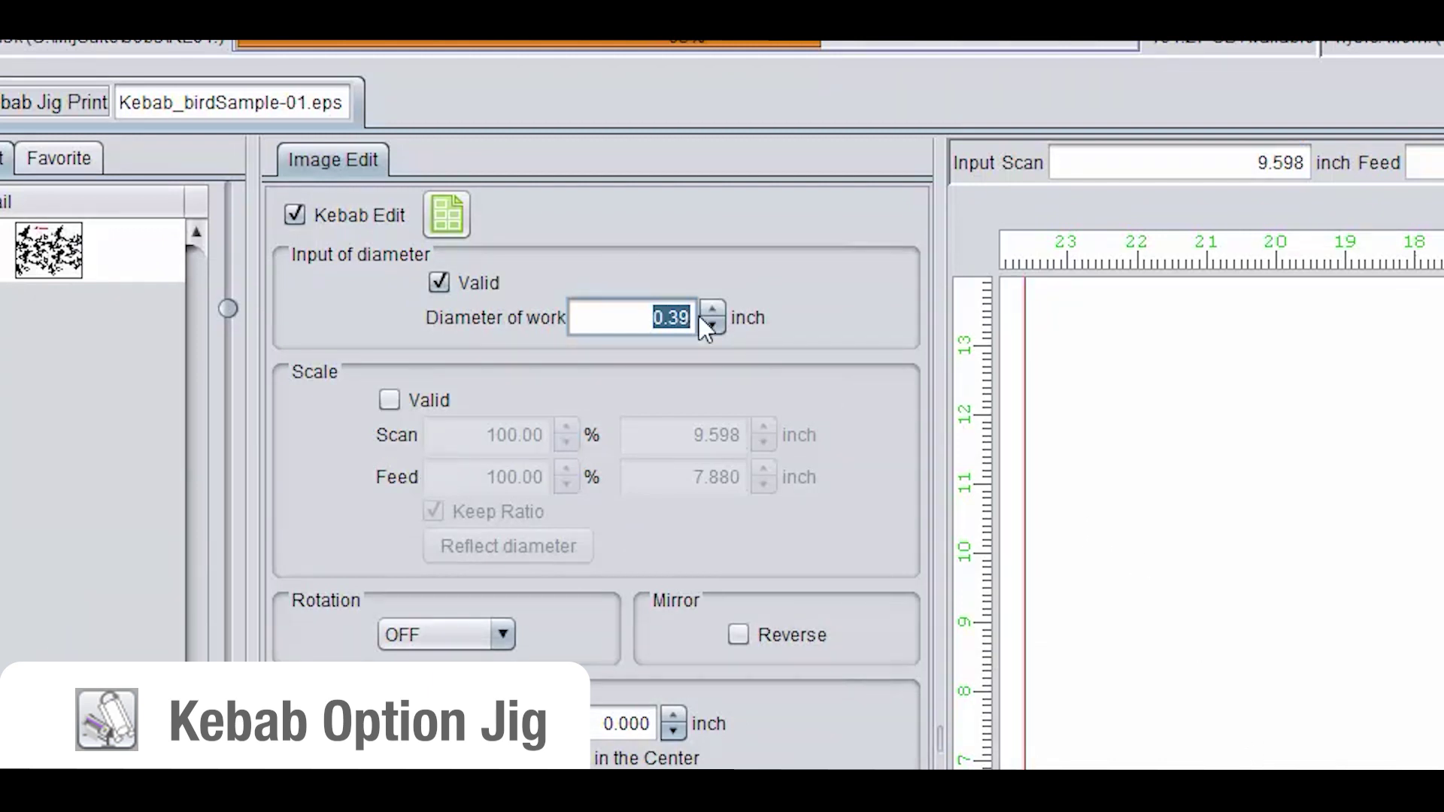
Enter 3.059 as the work diameter, then revise it to 3.07 inches
type("3.059")
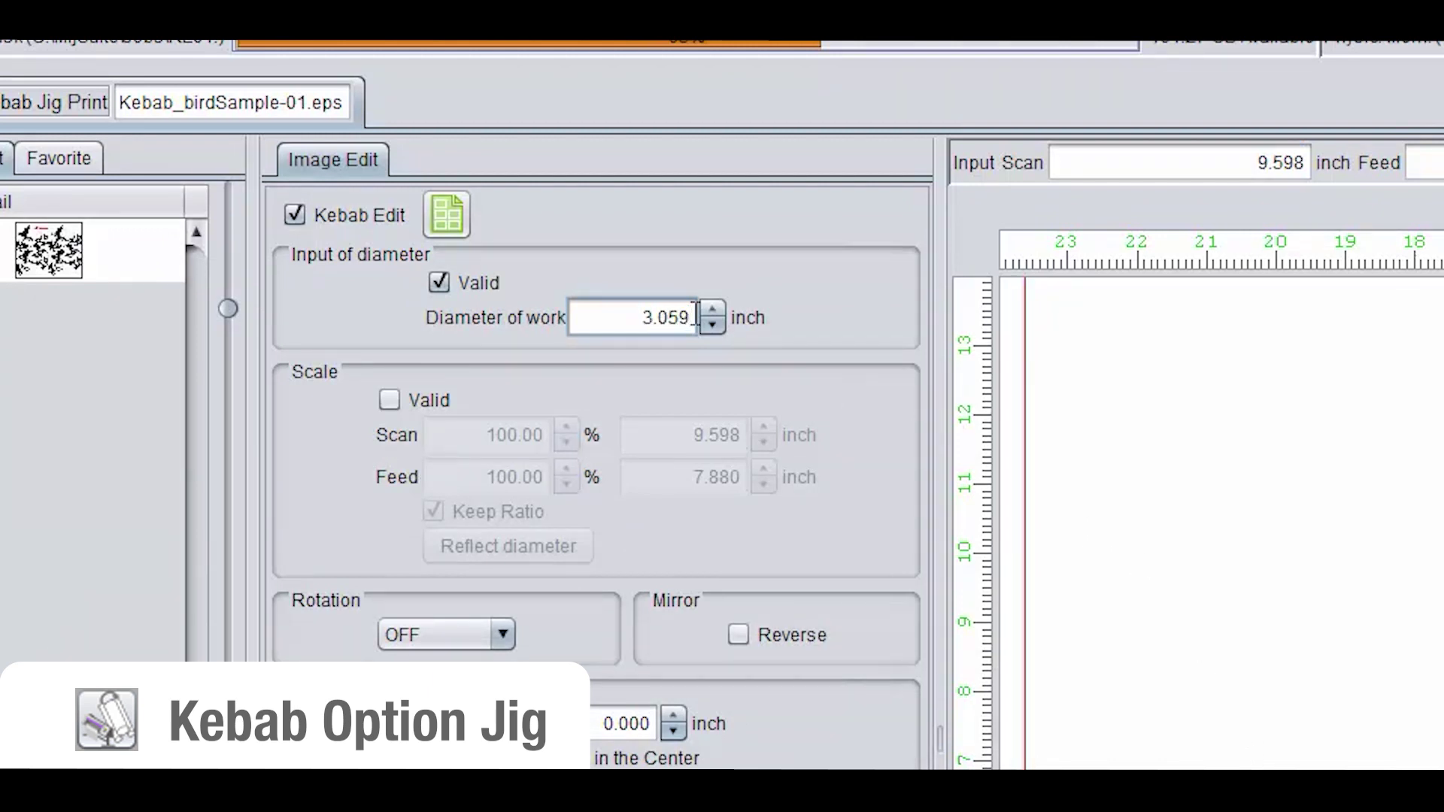
key("Return")
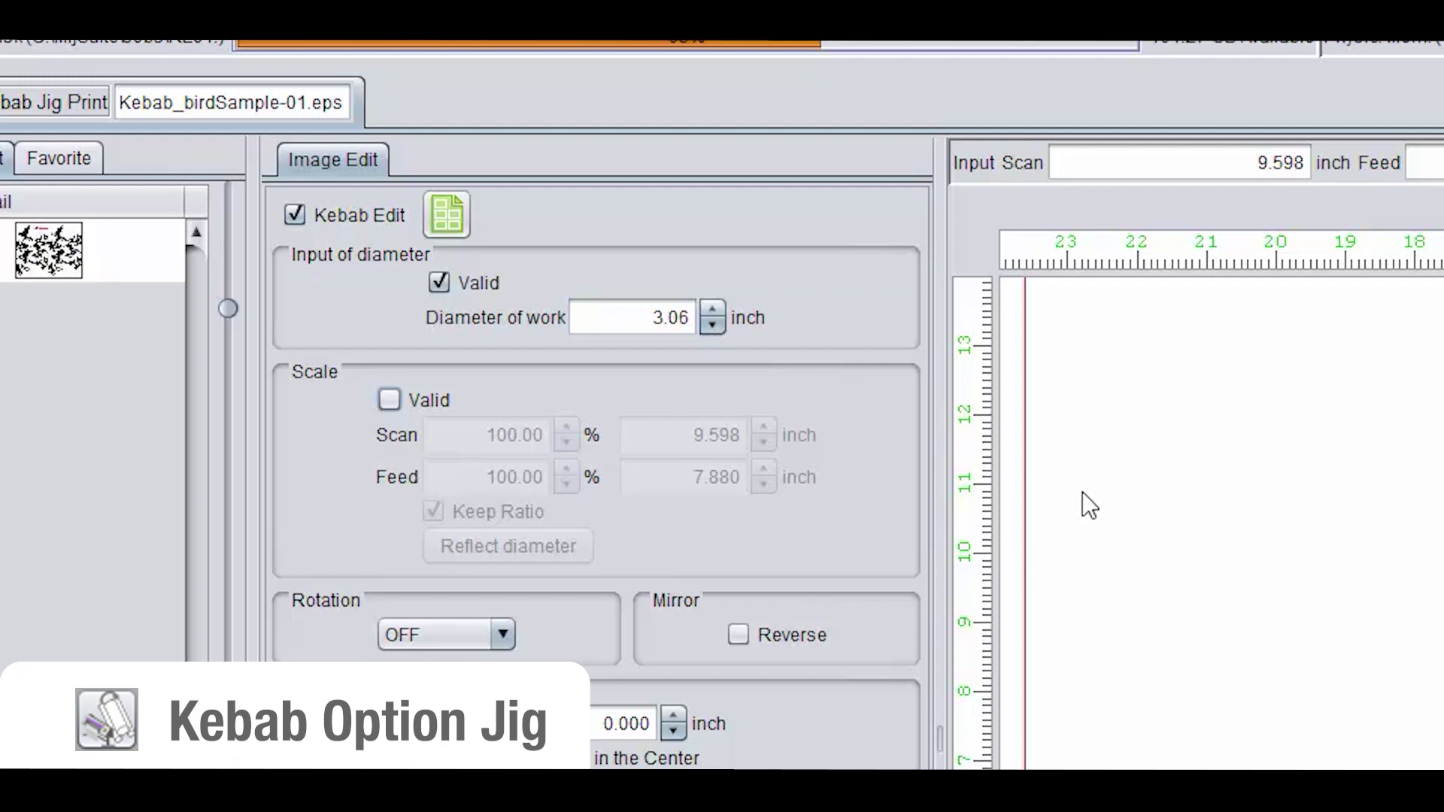
double_click(681, 319)
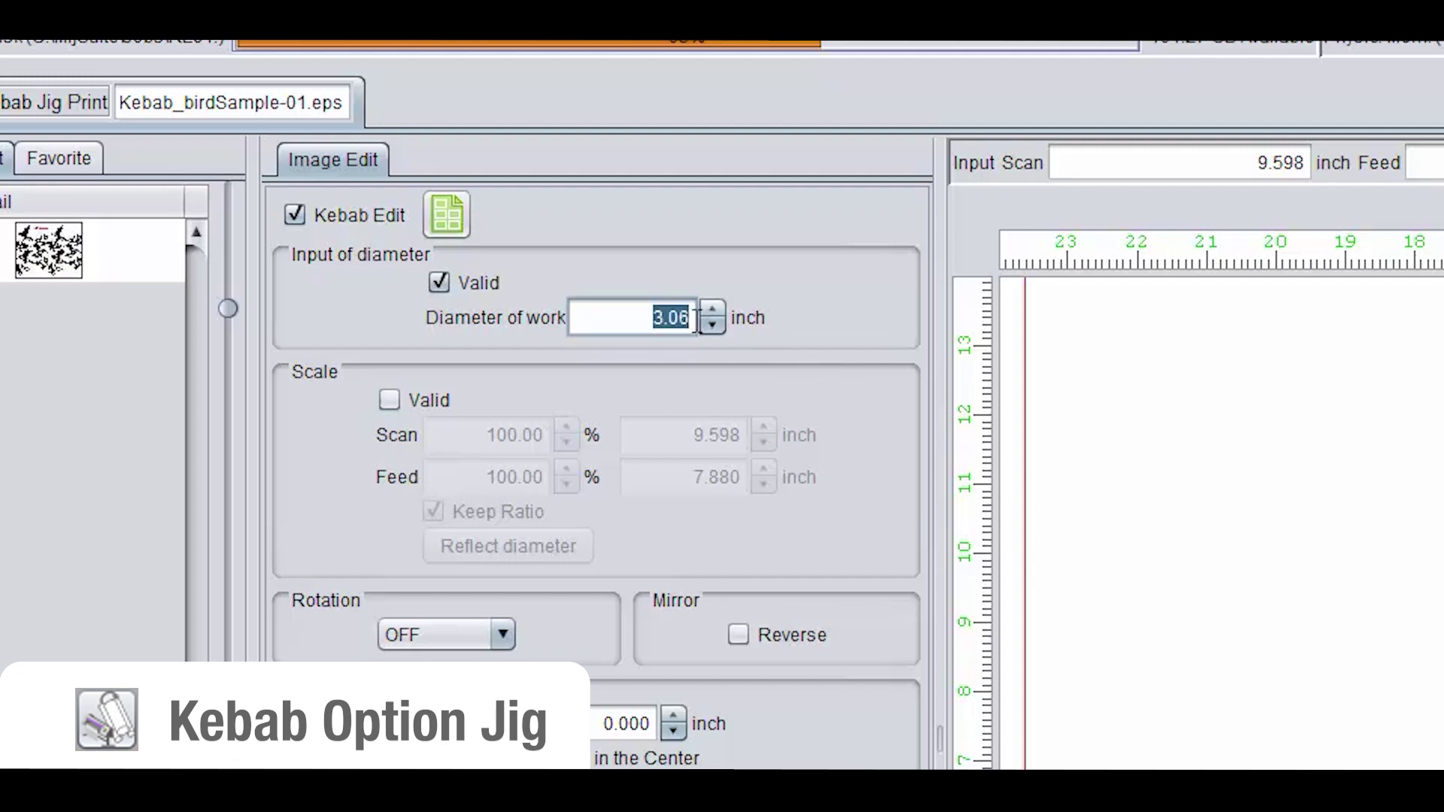
type("3.07")
Tick Scale Valid and rotate the design 90 degrees
left_click(389, 400)
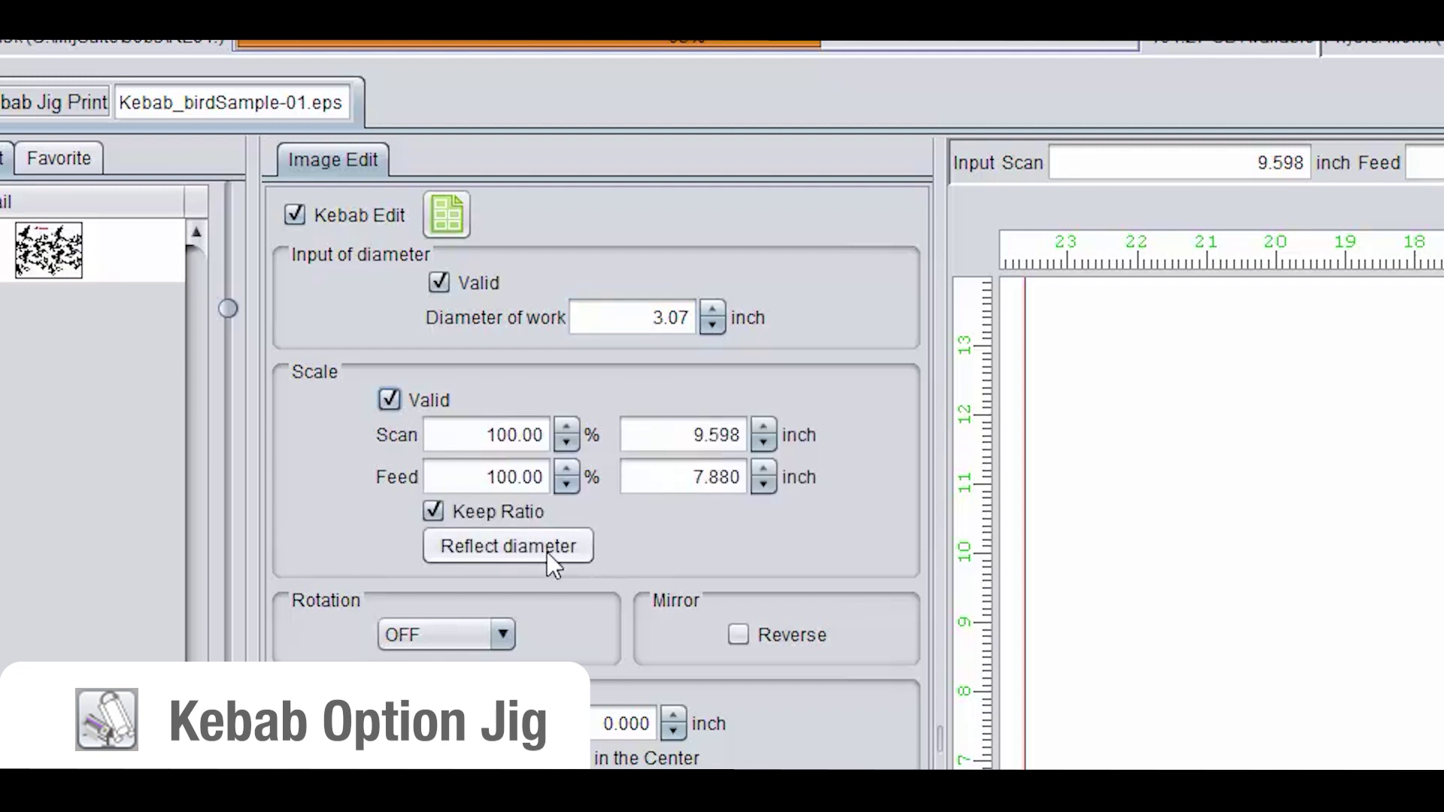
left_click(504, 638)
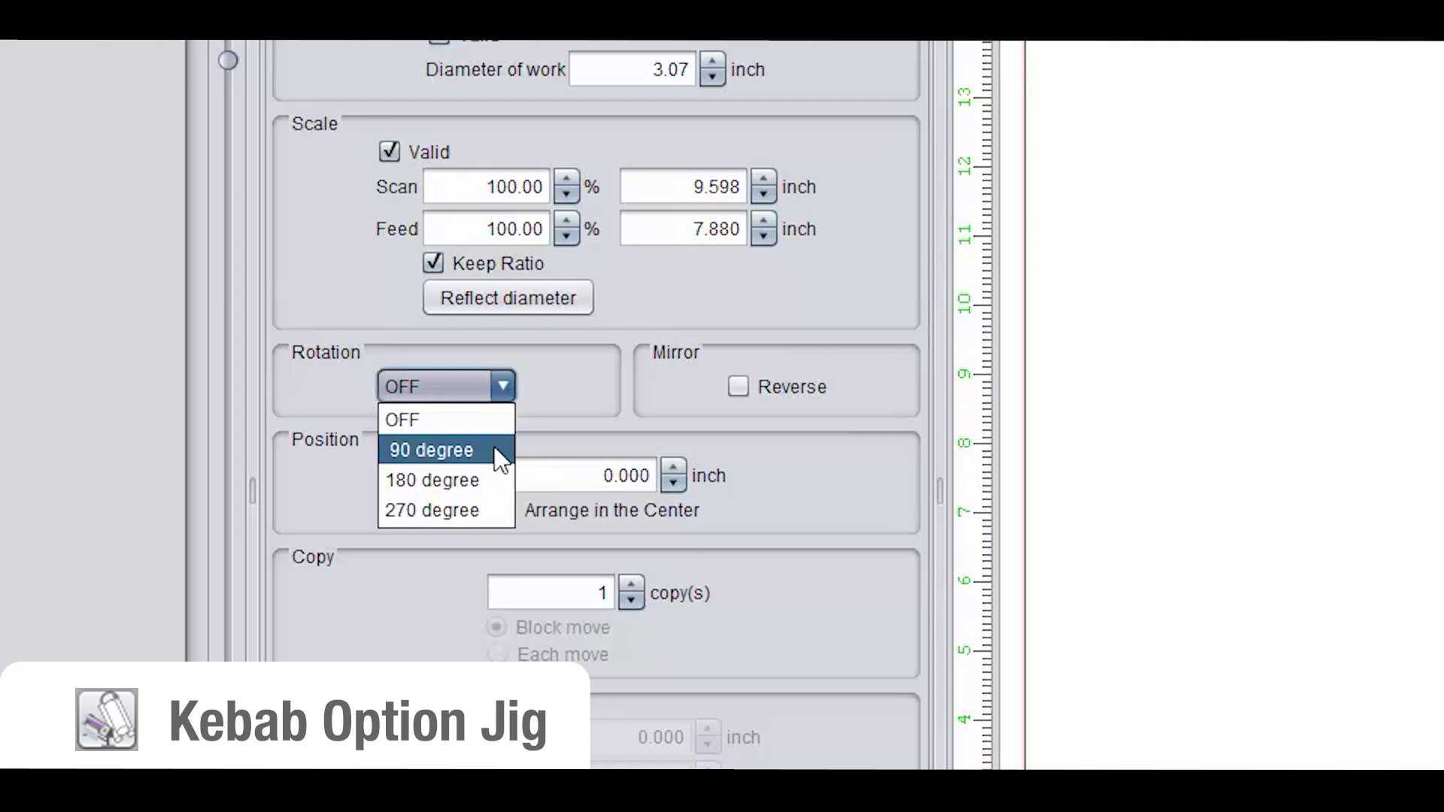
left_click(452, 450)
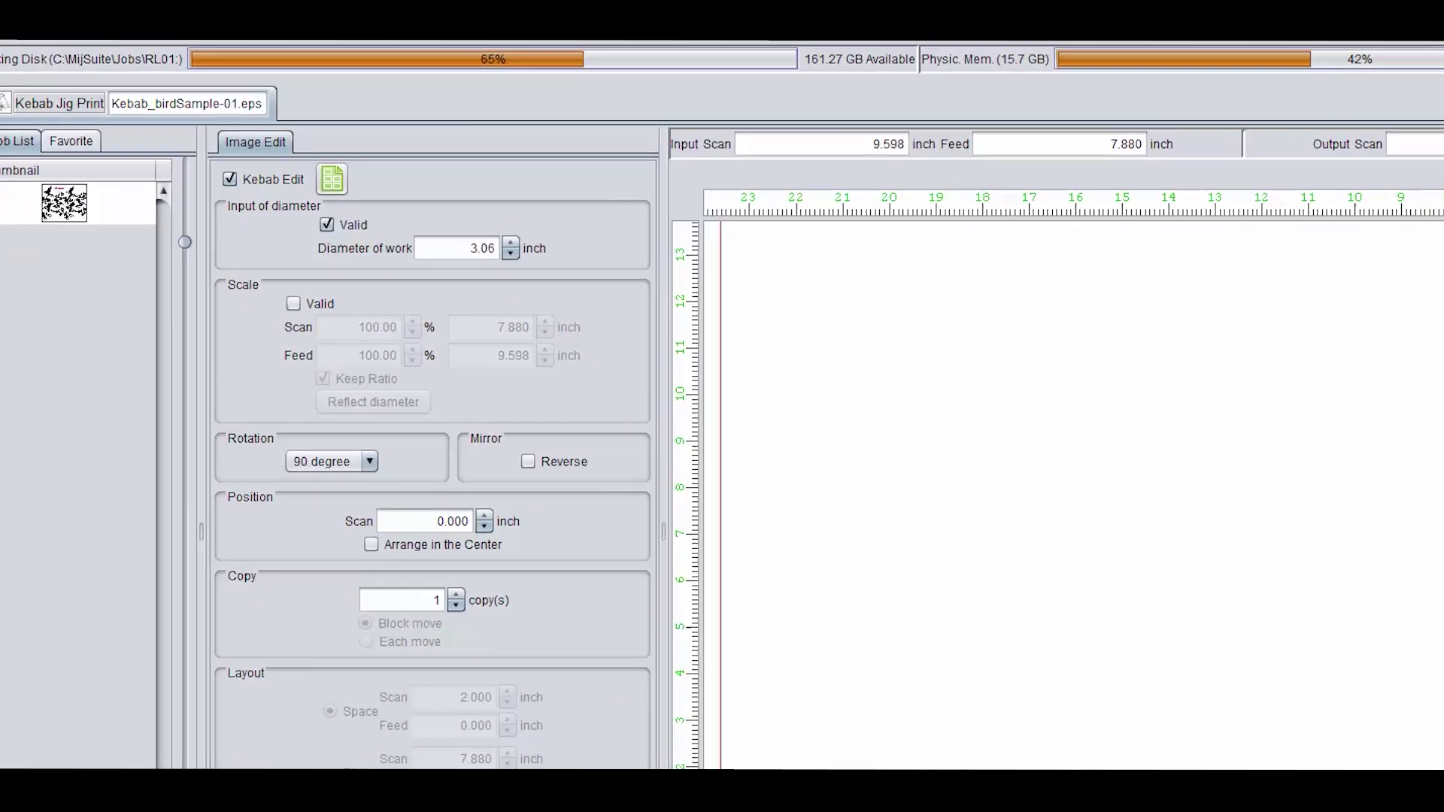
left_click(1417, 306)
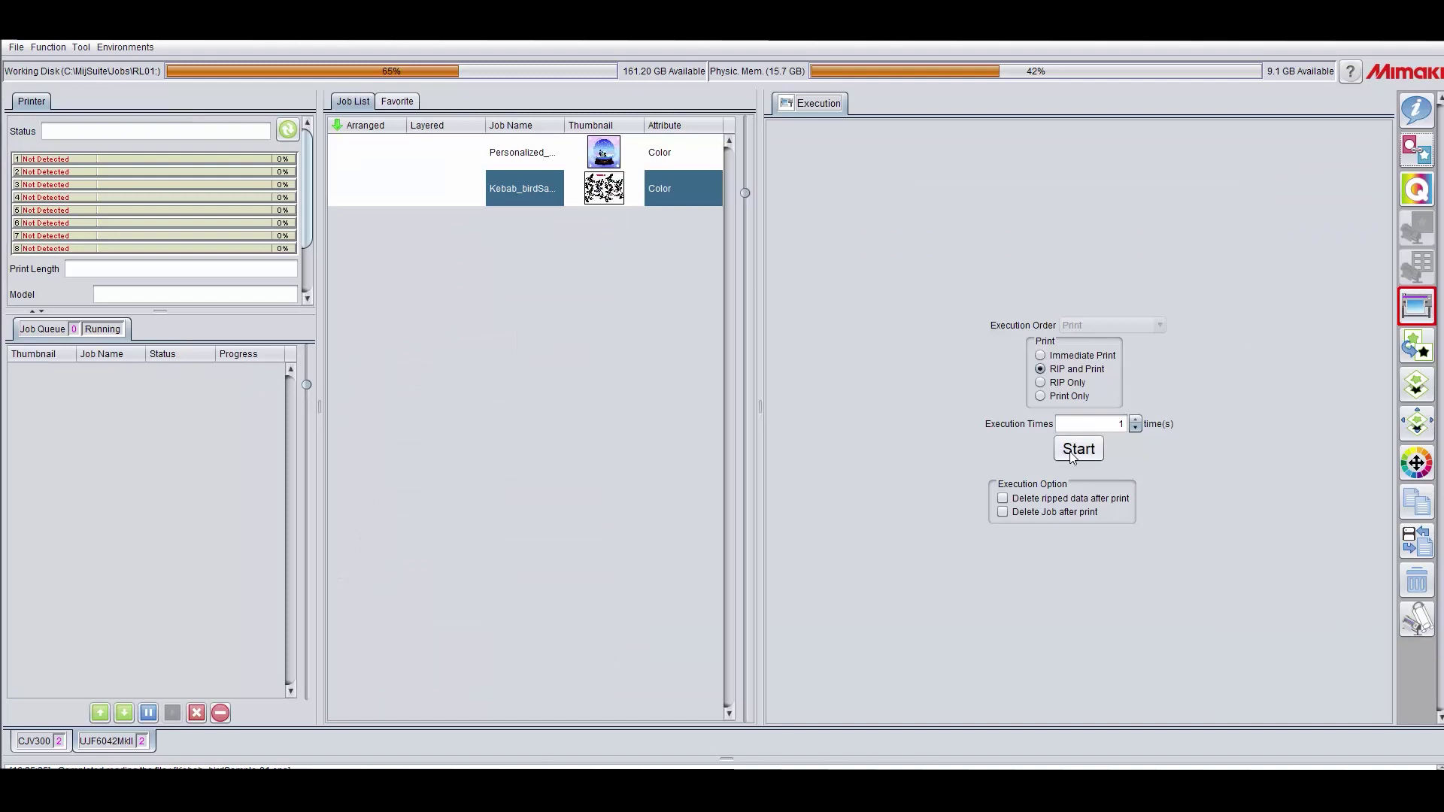